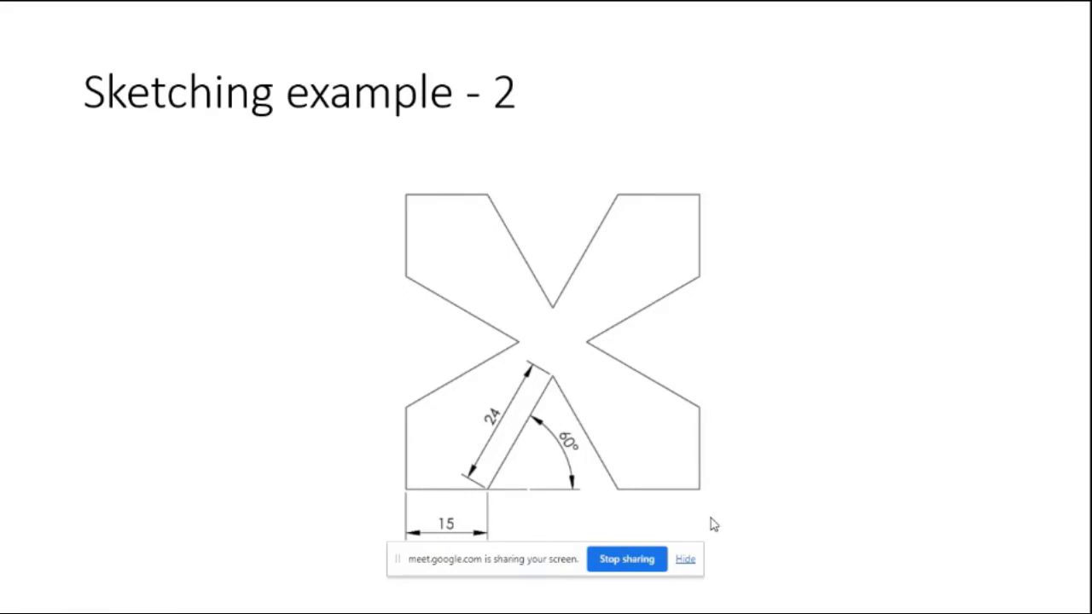
Leave the 'Sketching example - 2' slideshow and switch to another open window.
key("alt+Tab")
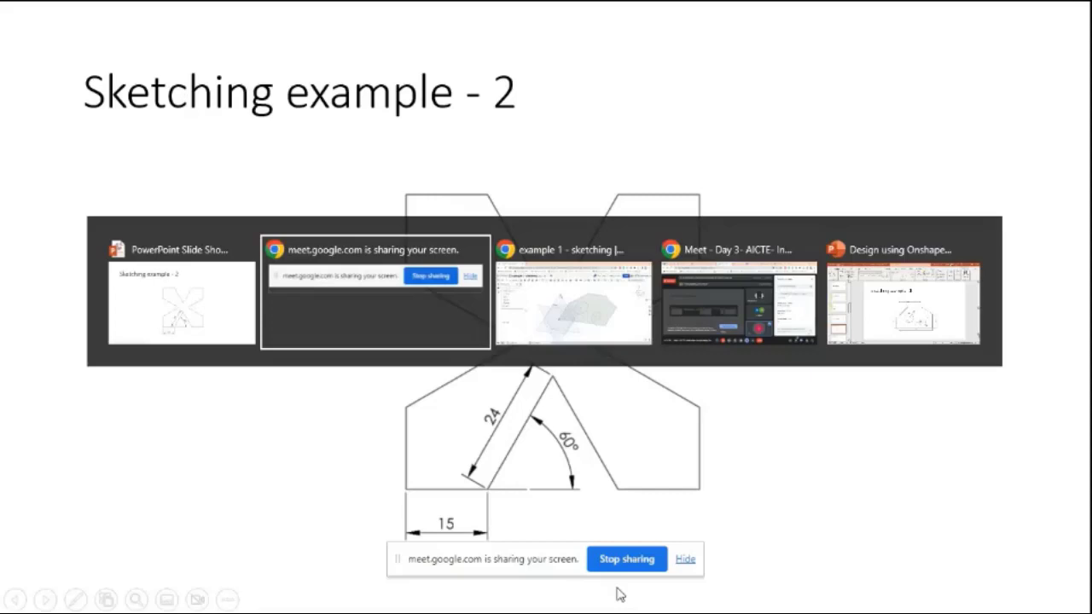
Create a new Onshape document named 'example 2 sketching'.
key("alt+Tab")
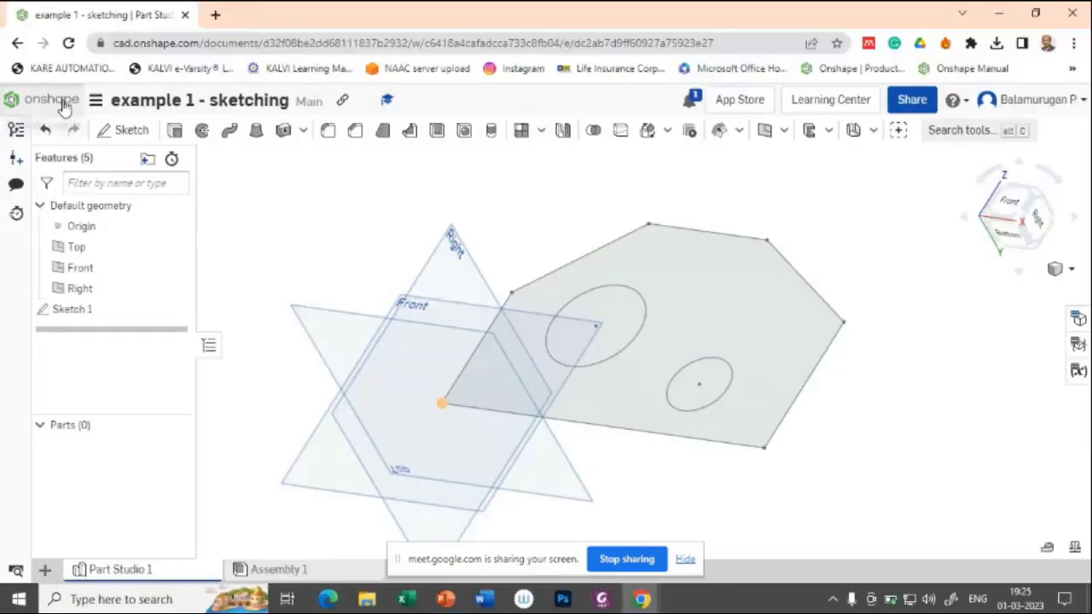
left_click(64, 102)
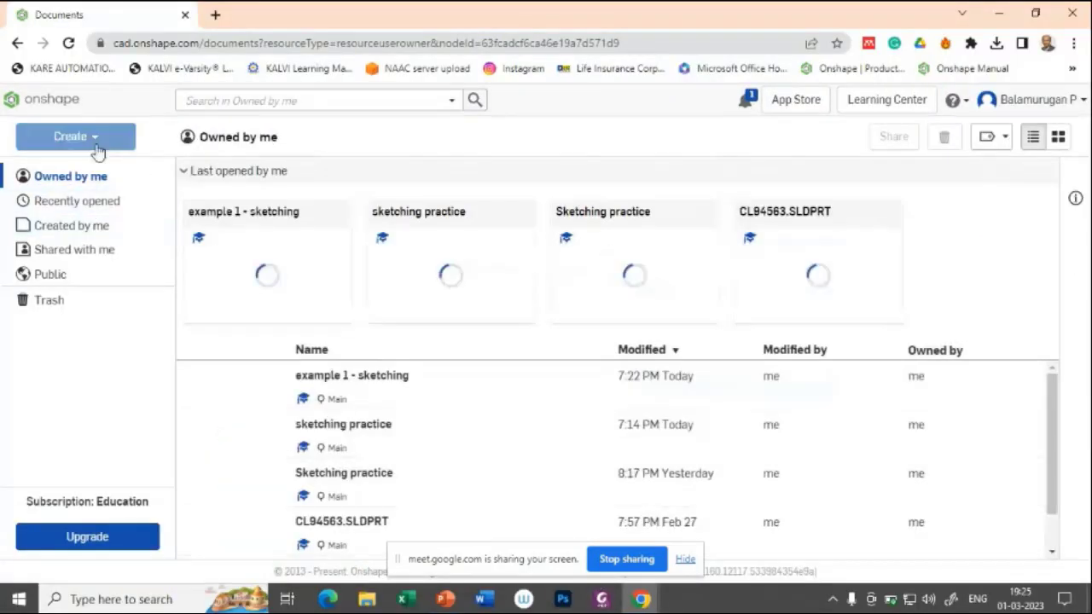
left_click(97, 149)
left_click(91, 174)
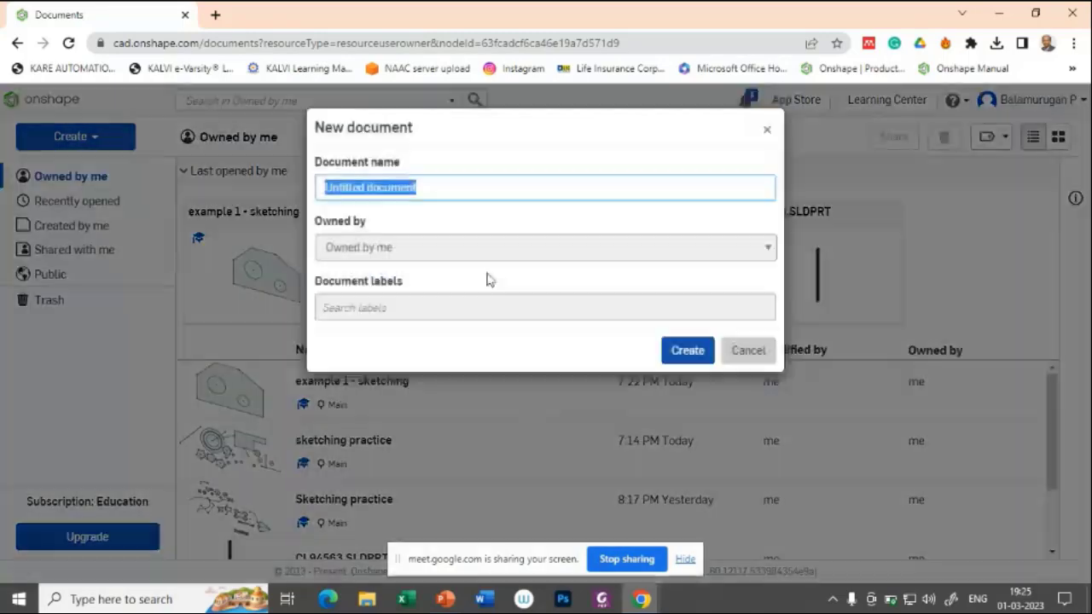
type("exa")
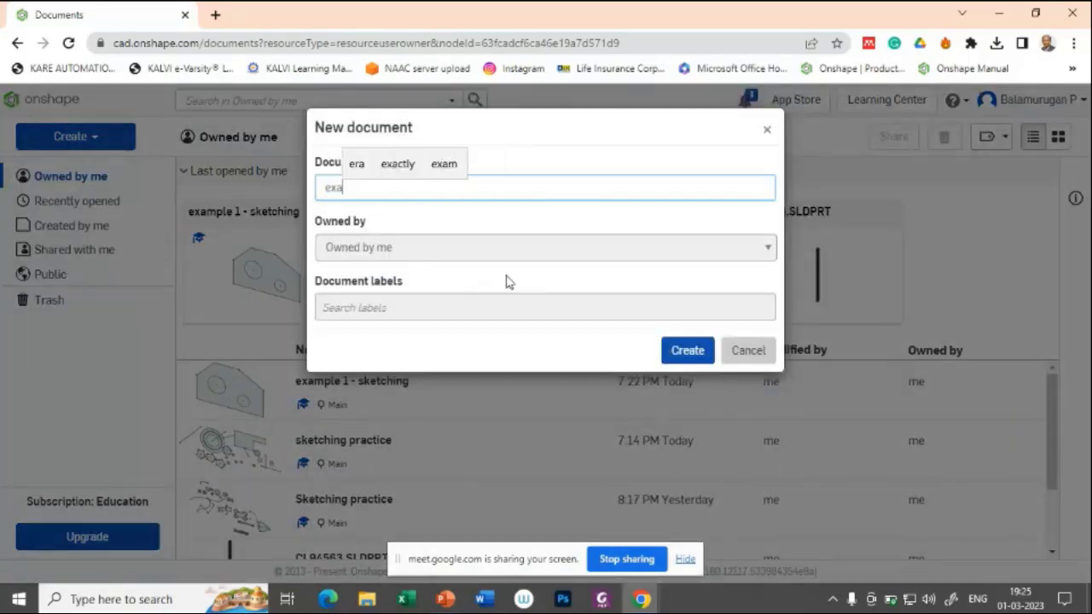
type("mple 2 ")
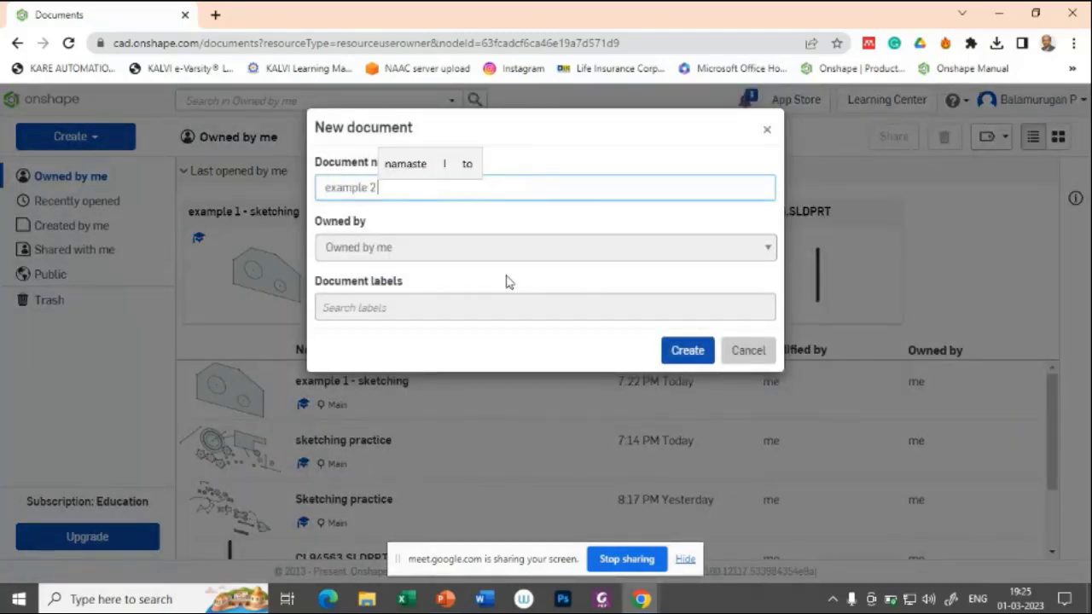
type("sketching")
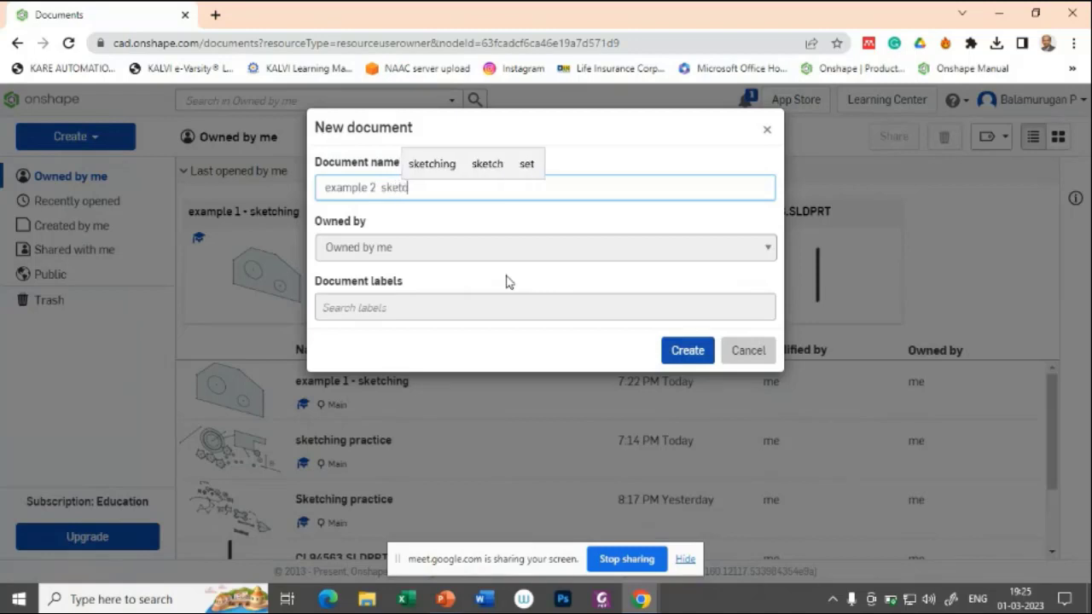
left_click(682, 352)
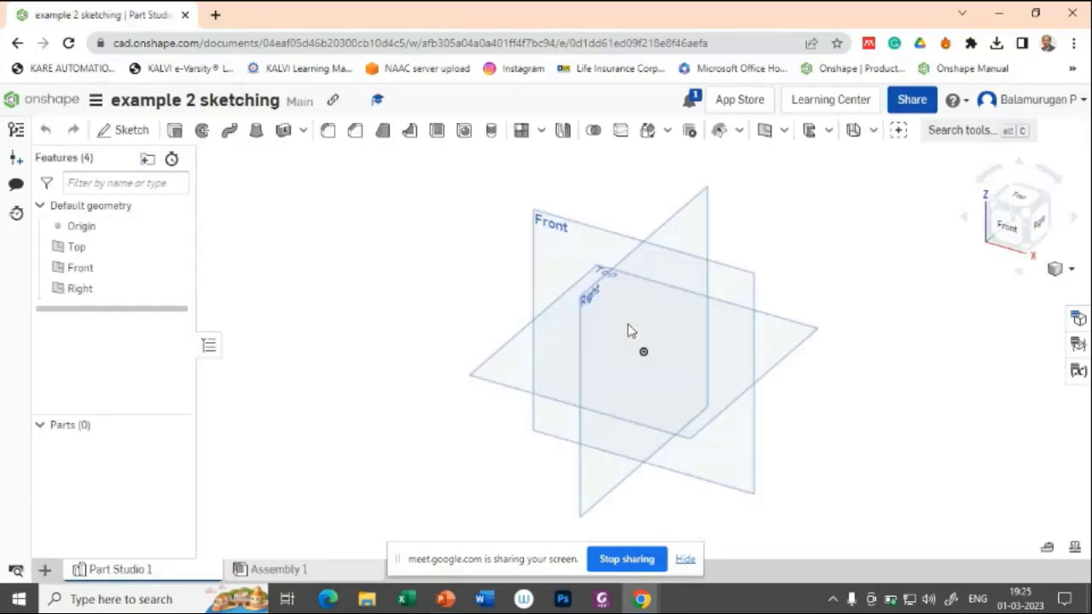
Sketch on the Front plane and draw a center-point rectangle centred on the origin.
left_click(585, 263)
left_click(136, 132)
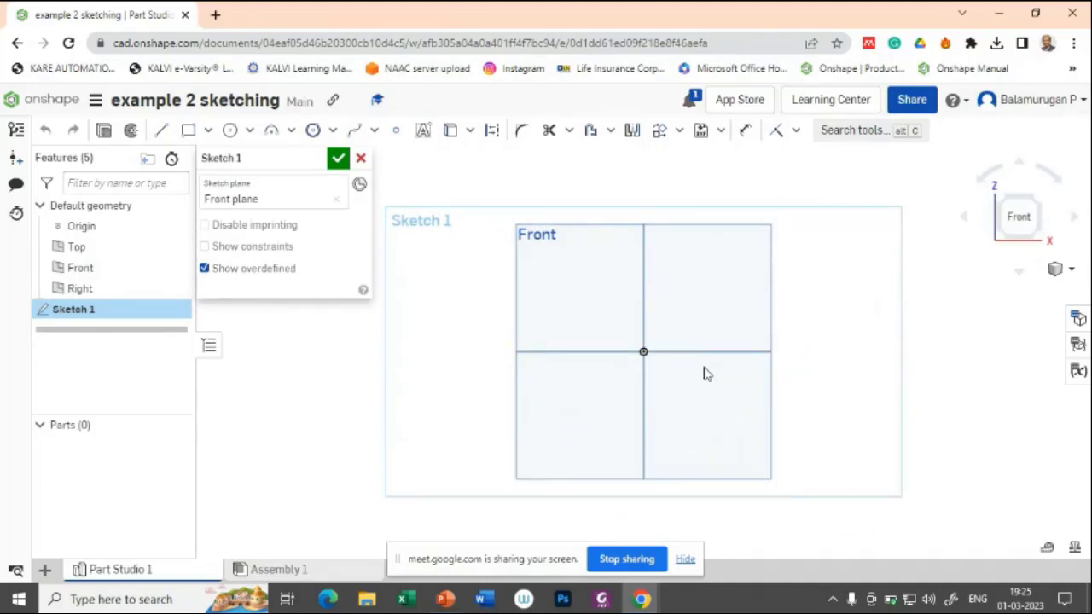
left_click(207, 131)
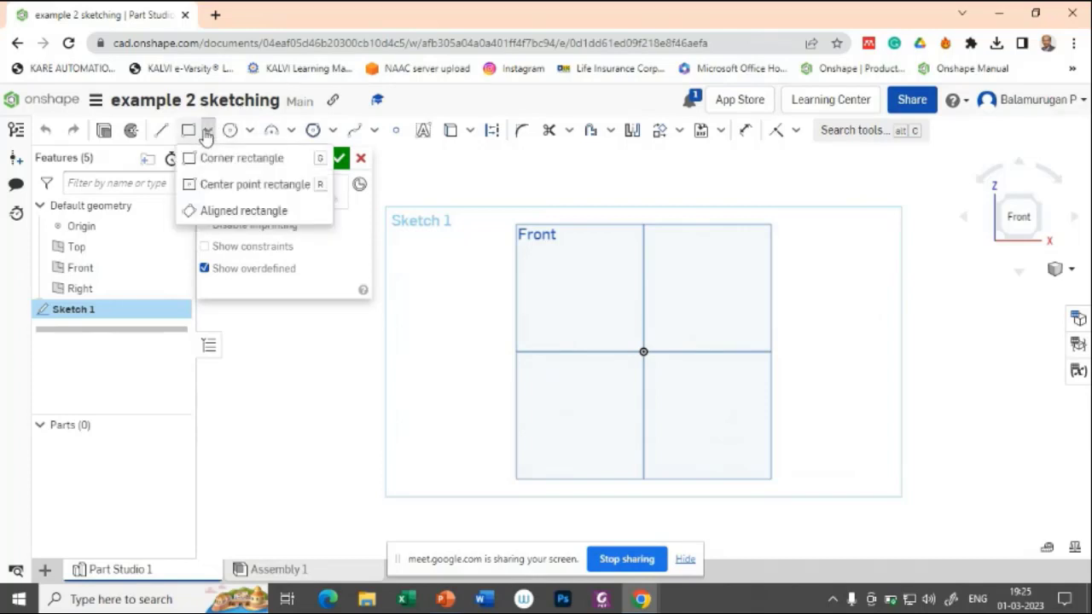
left_click(214, 184)
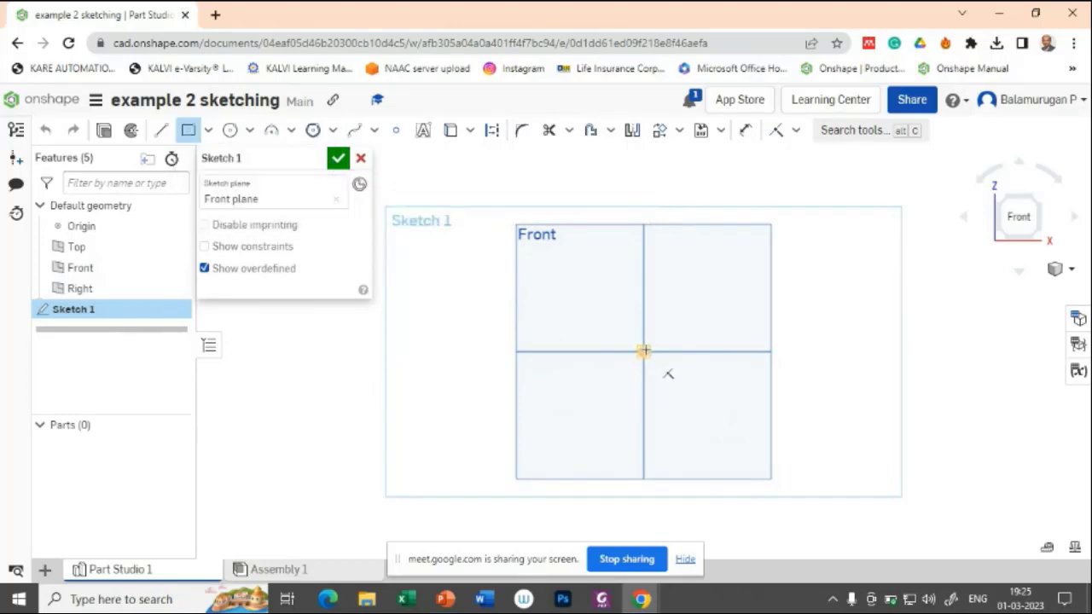
left_click(643, 351)
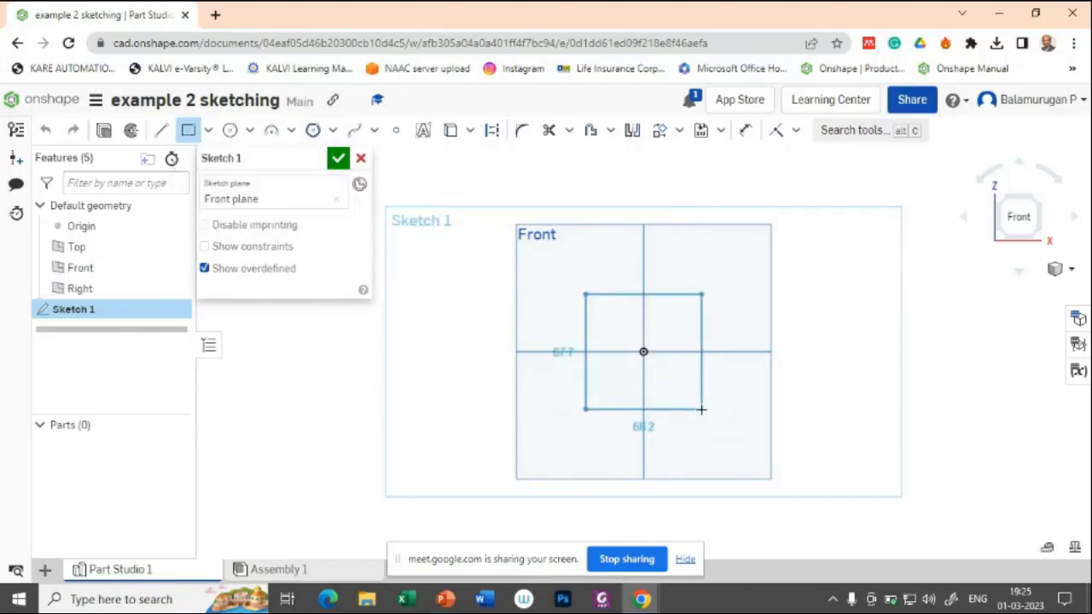
left_click(701, 409)
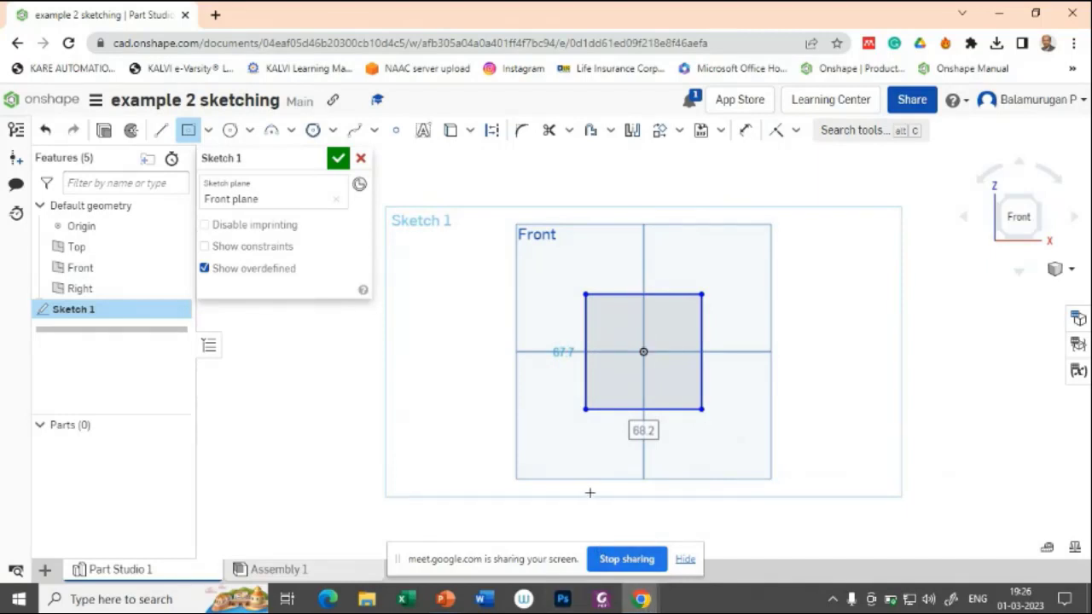
Check the reference slide, then dimension the rectangle's width and height as 15+24+15 (54 each).
key("alt+Tab")
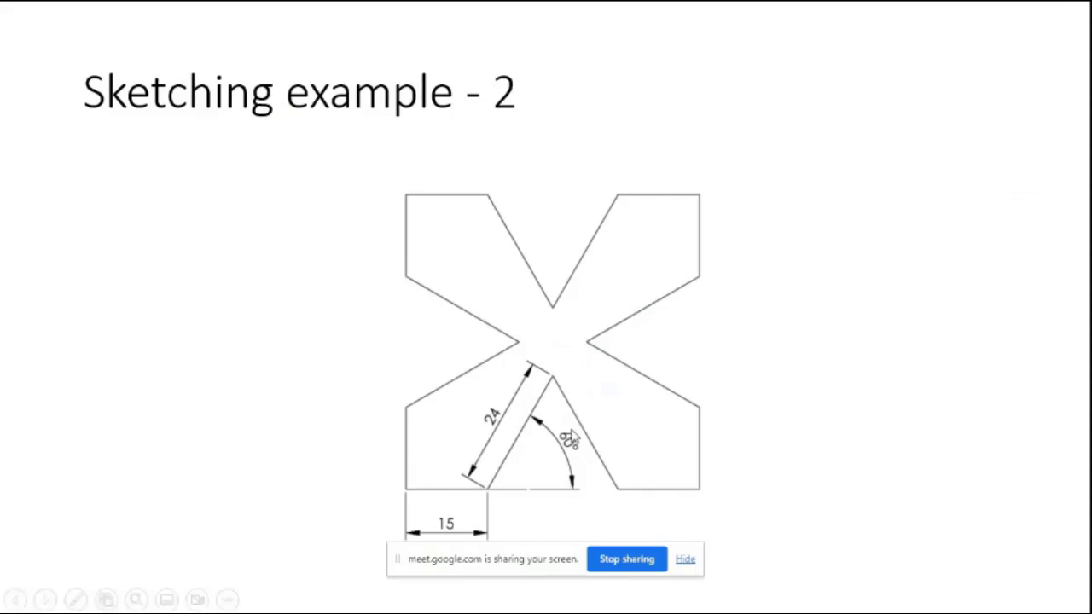
key("alt+Tab")
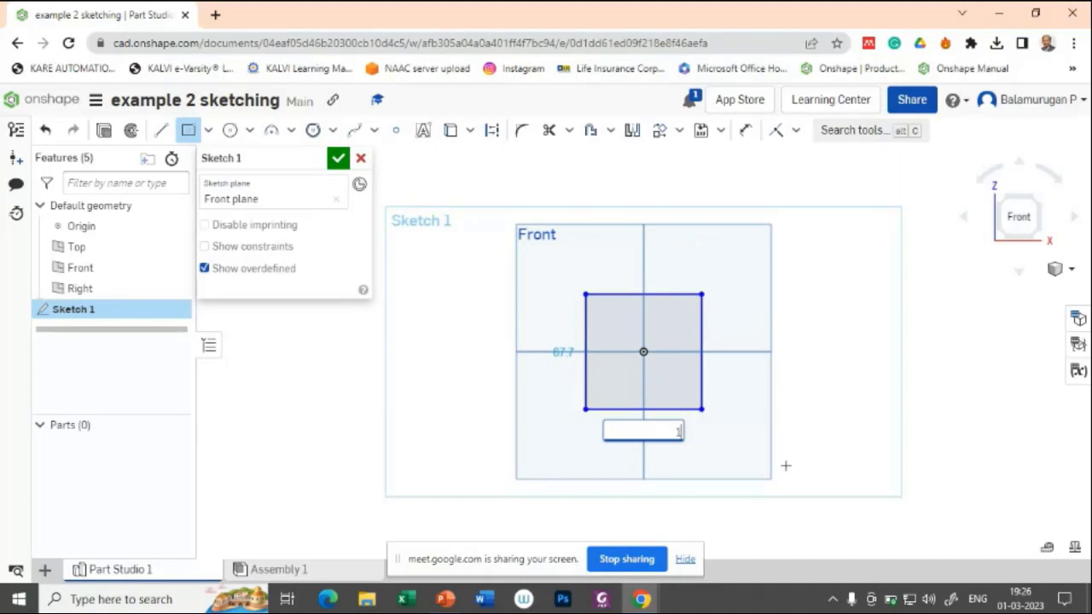
type("5+24+15")
key("Return")
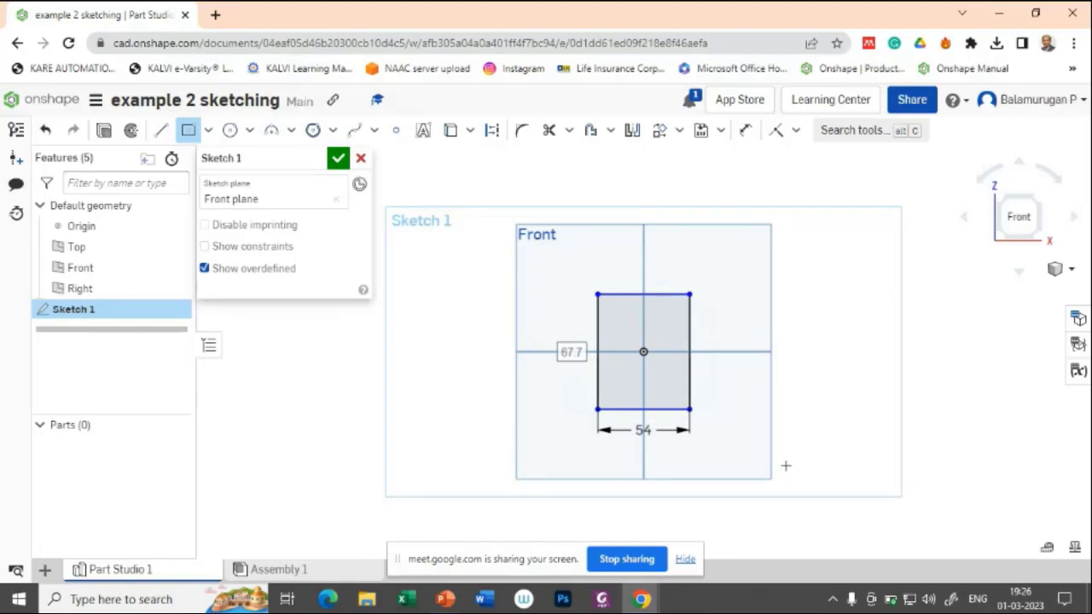
left_click(571, 351)
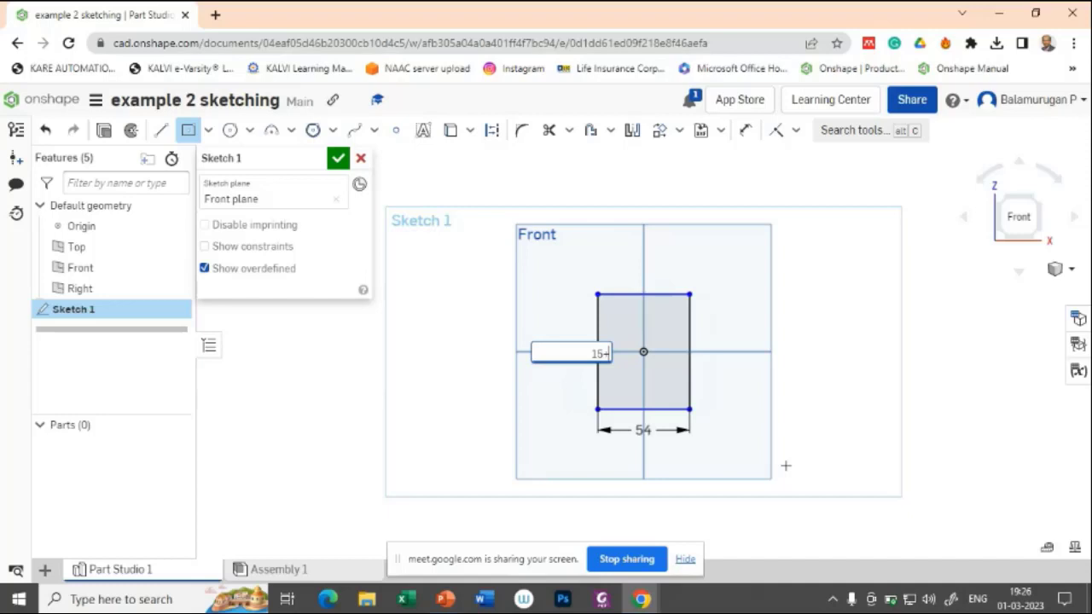
type("15+24+2")
key("BackSpace")
type("15")
key("Return")
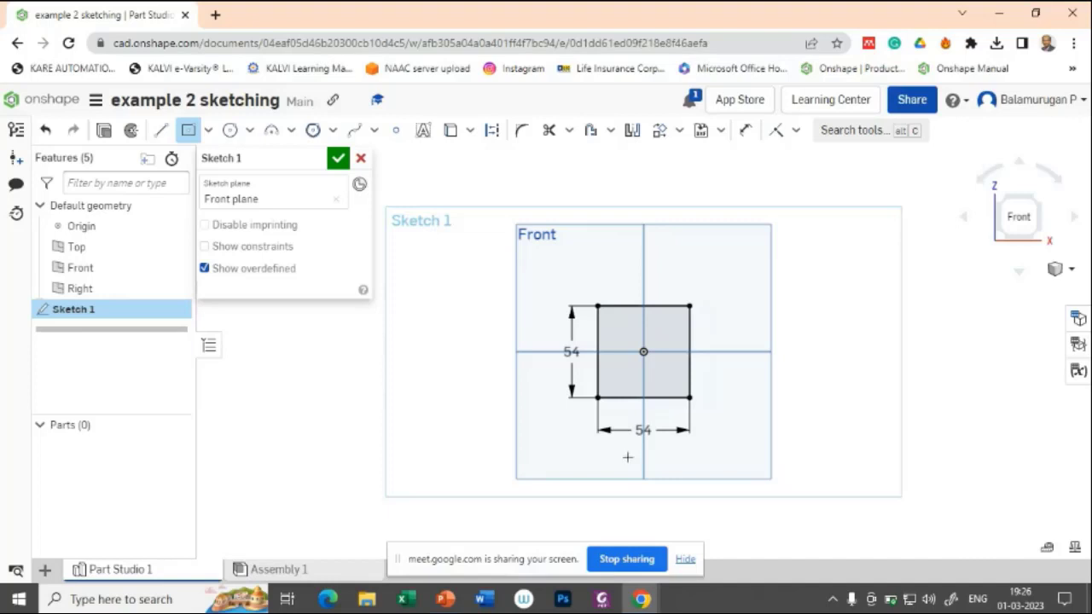
Draw two lines forming a triangular notch from the bottom edge toward the centre, then view the reference slide.
scroll(708, 391, "down", 3)
scroll(709, 426, "up", 5)
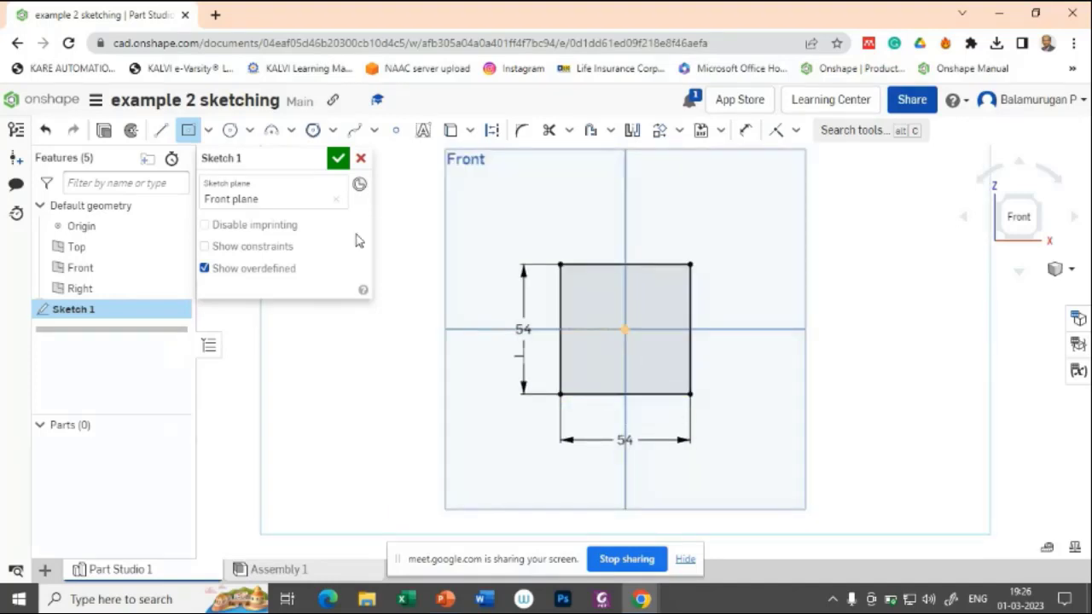
left_click(160, 129)
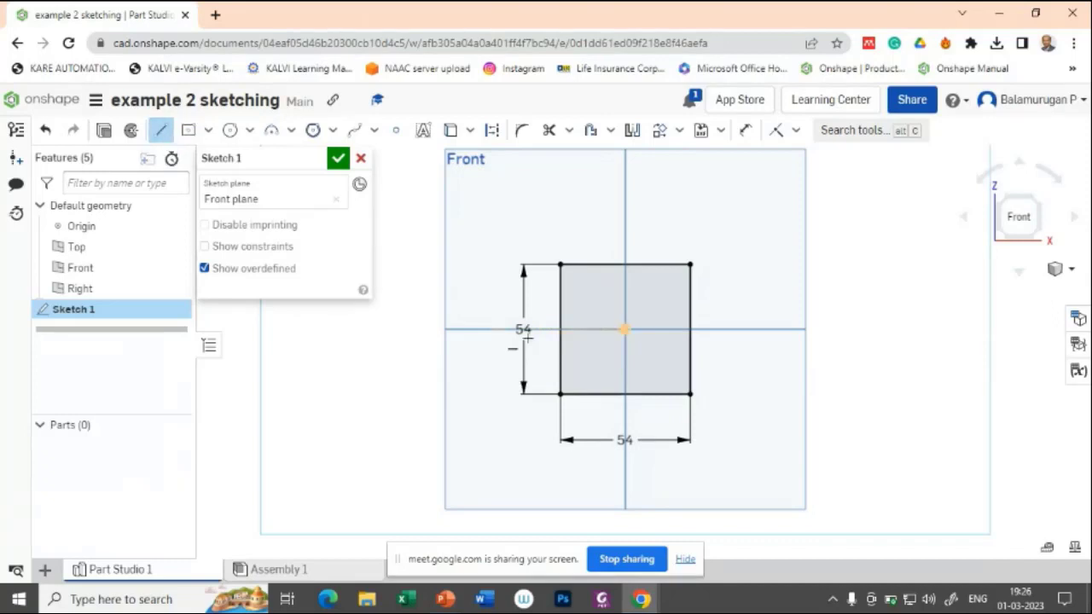
left_click(593, 394)
left_click(626, 350)
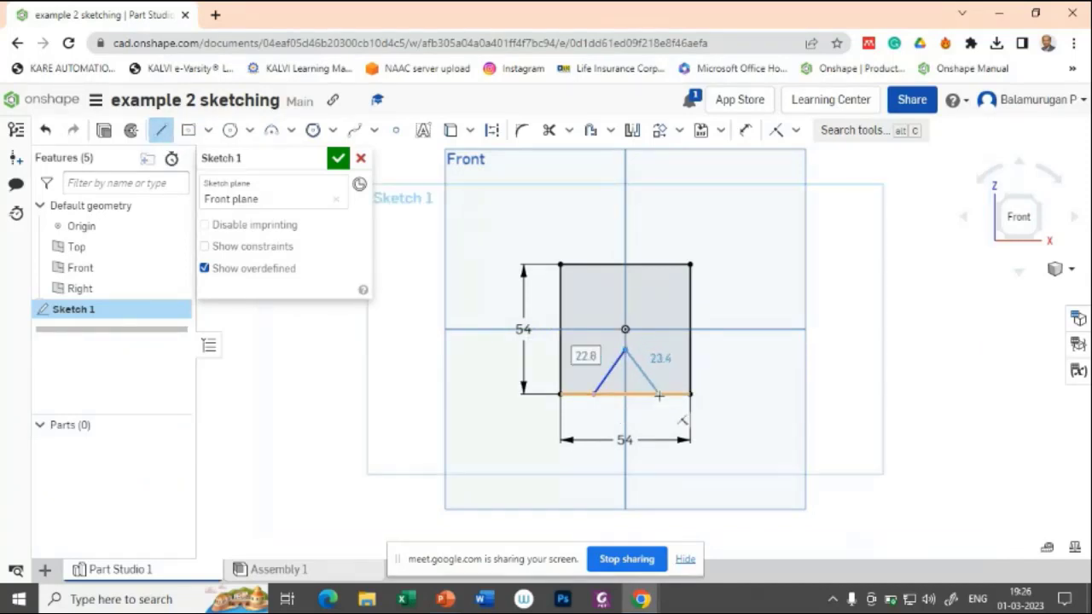
left_click(659, 394)
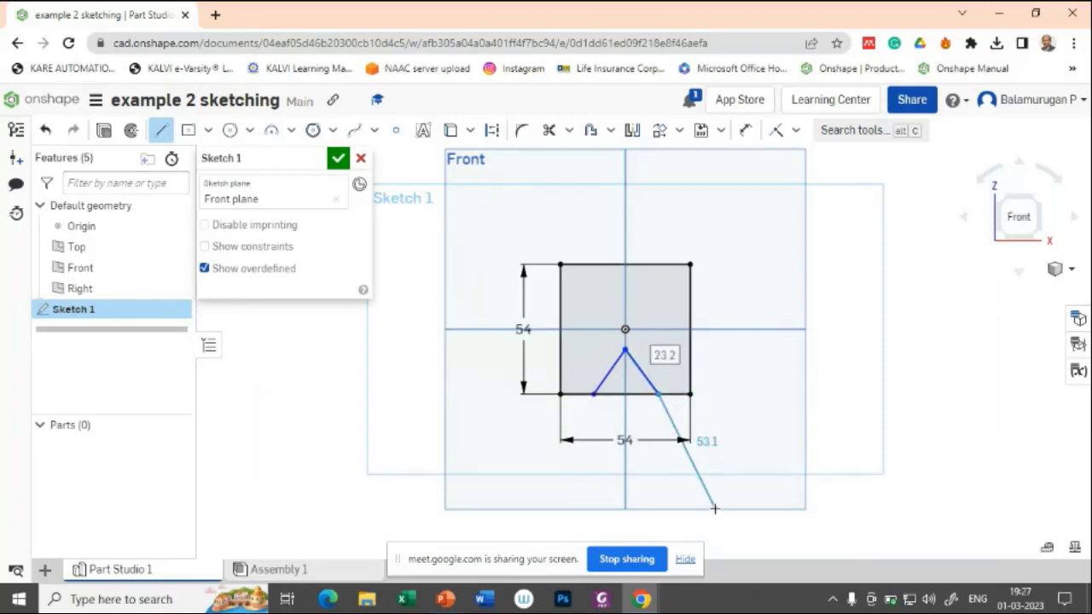
key("Escape")
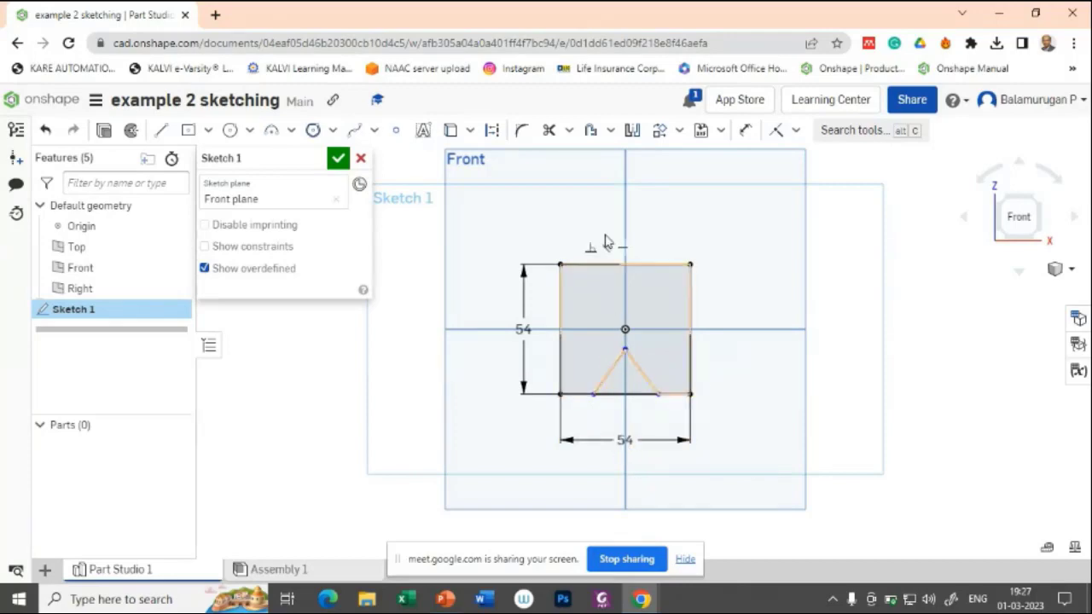
left_click(476, 600)
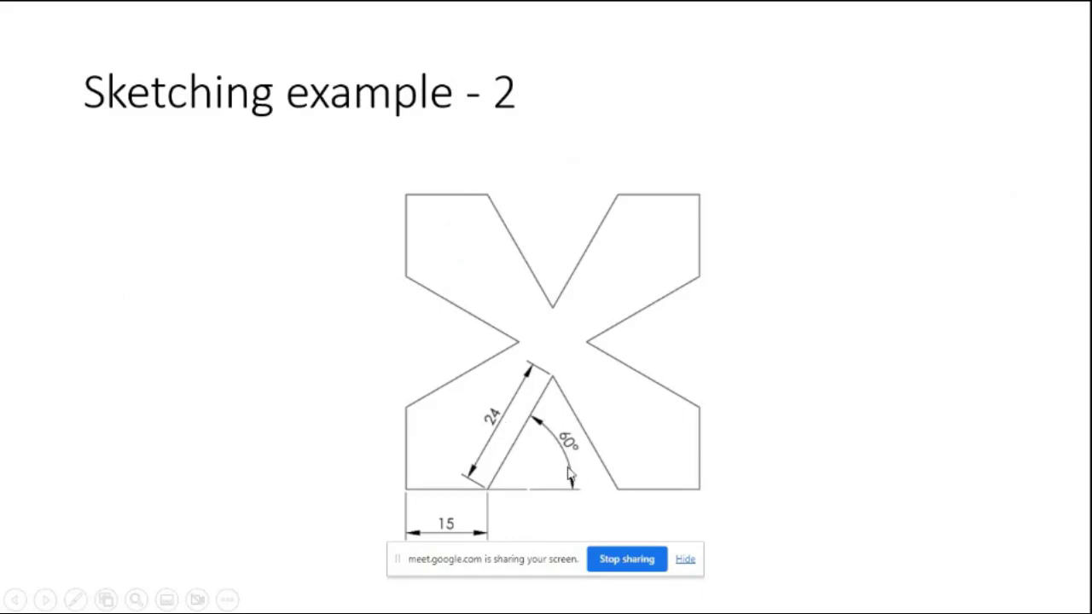
Constrain the bottom notch's left and right lines to equal length.
left_click(609, 372)
left_click(640, 373)
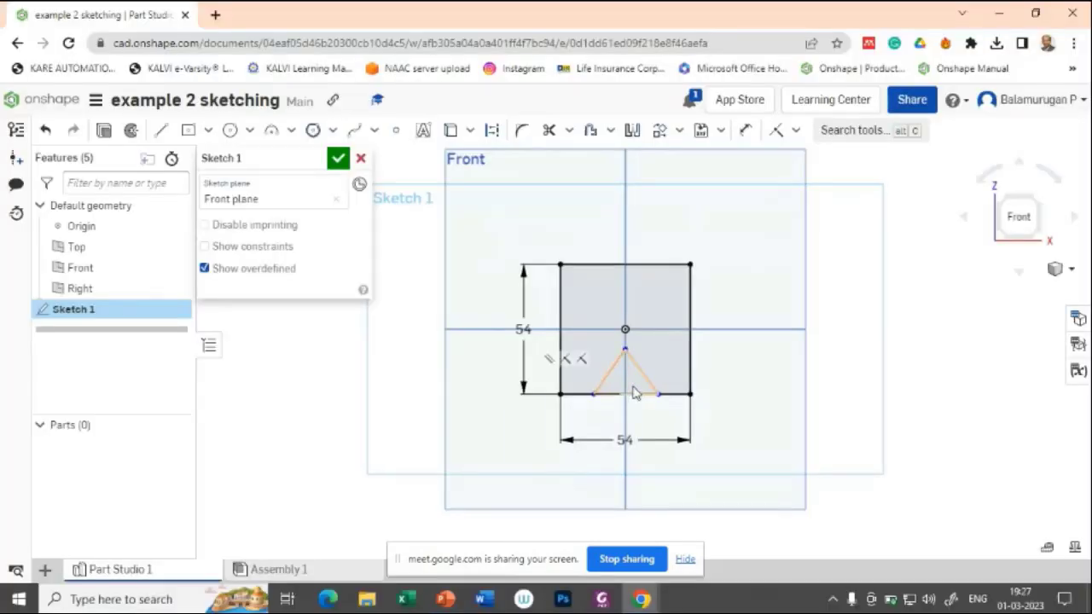
scroll(635, 383, "up", 2)
scroll(633, 397, "down", 4)
scroll(633, 396, "up", 5)
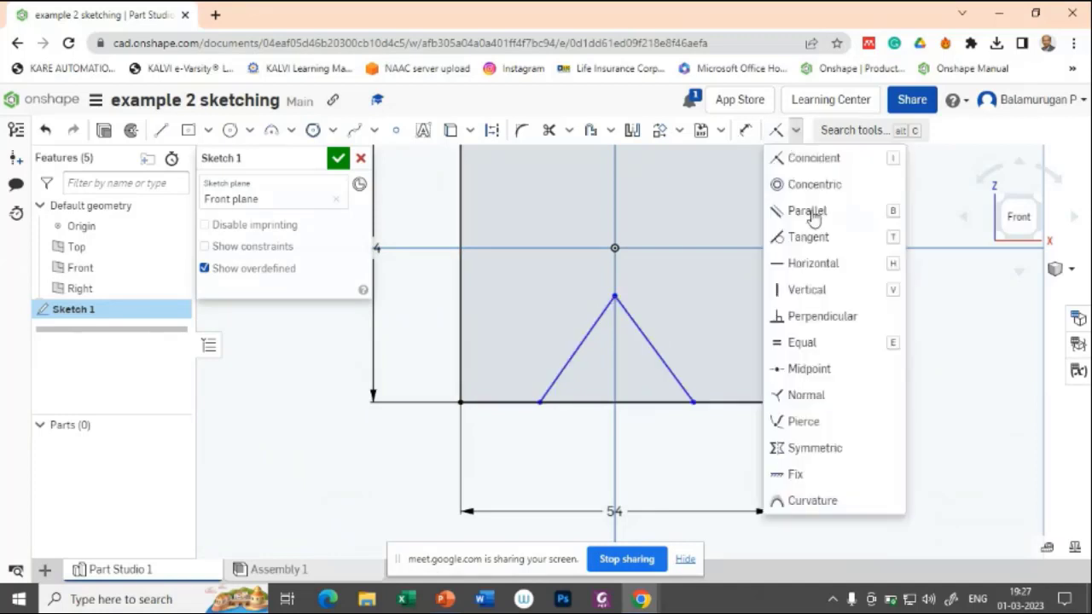
left_click(794, 129)
left_click(798, 344)
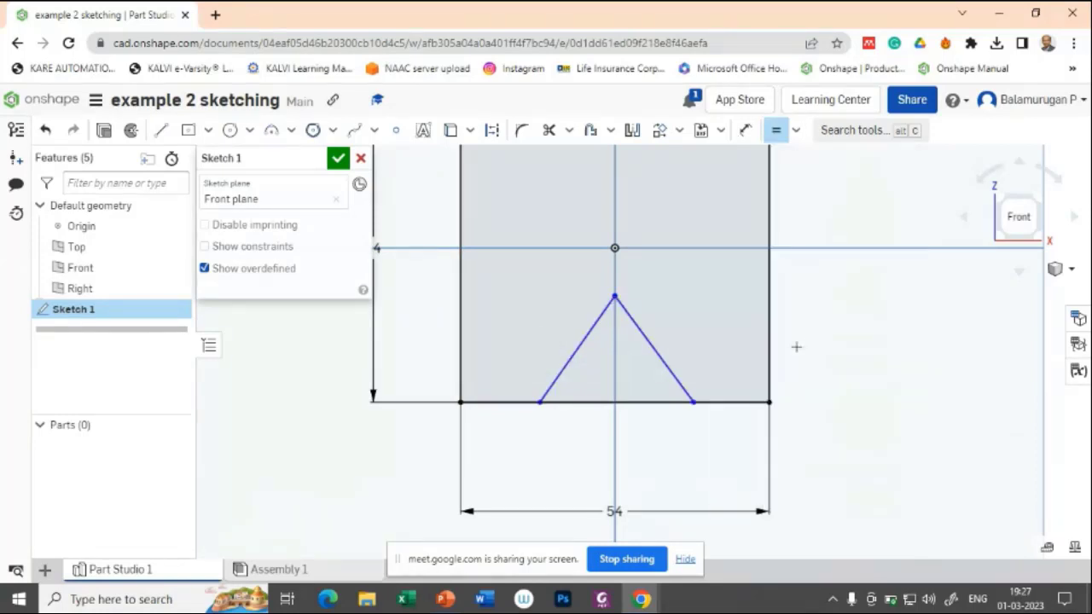
left_click(582, 342)
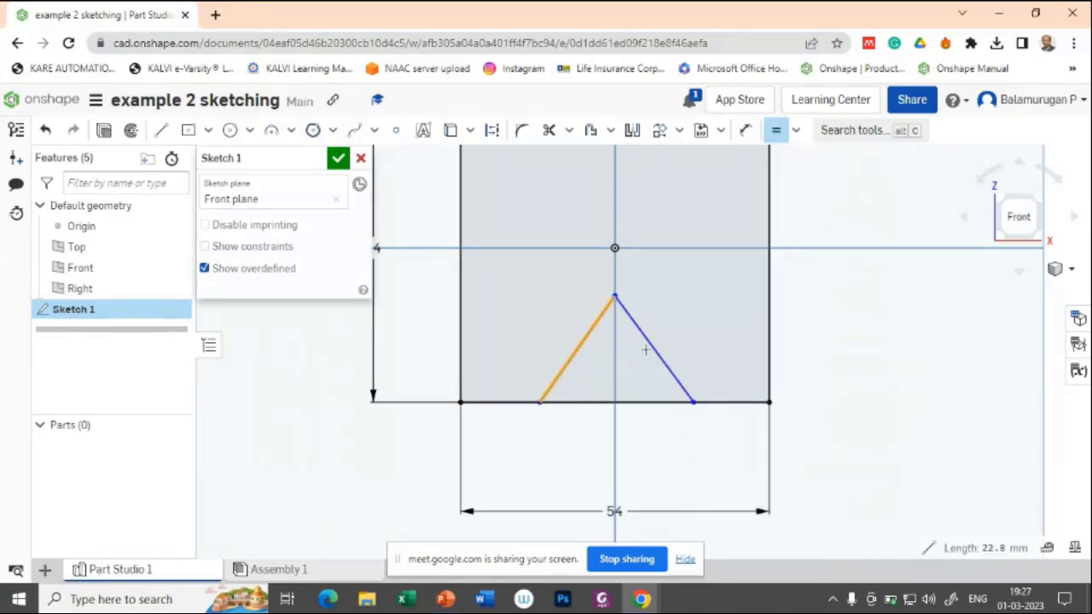
left_click(654, 349)
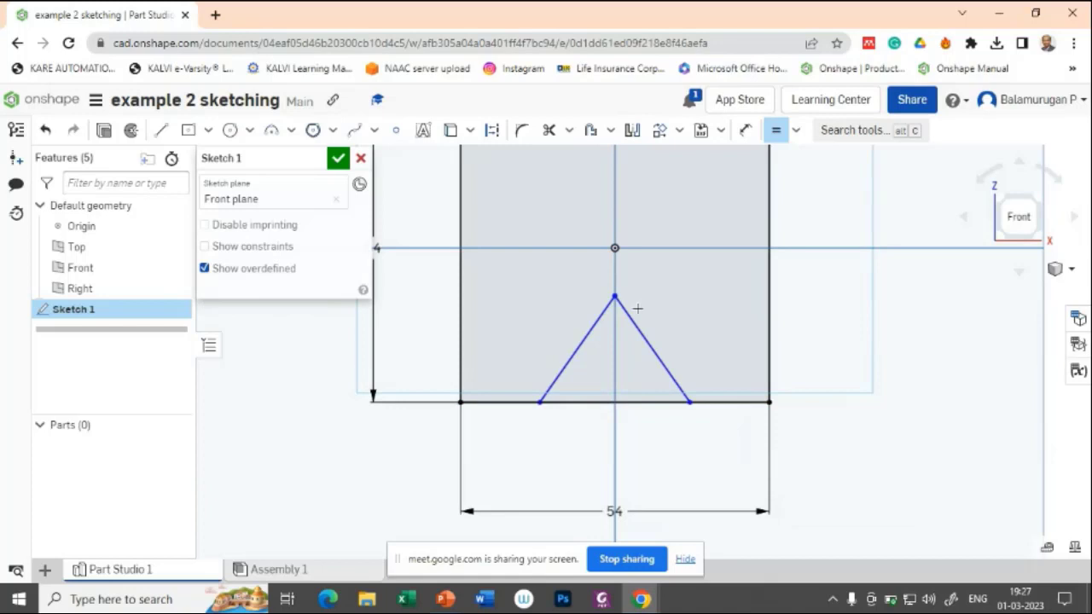
Dimension the notch's left side to 24 mm and its angle to the bottom edge to 60°.
left_click(744, 129)
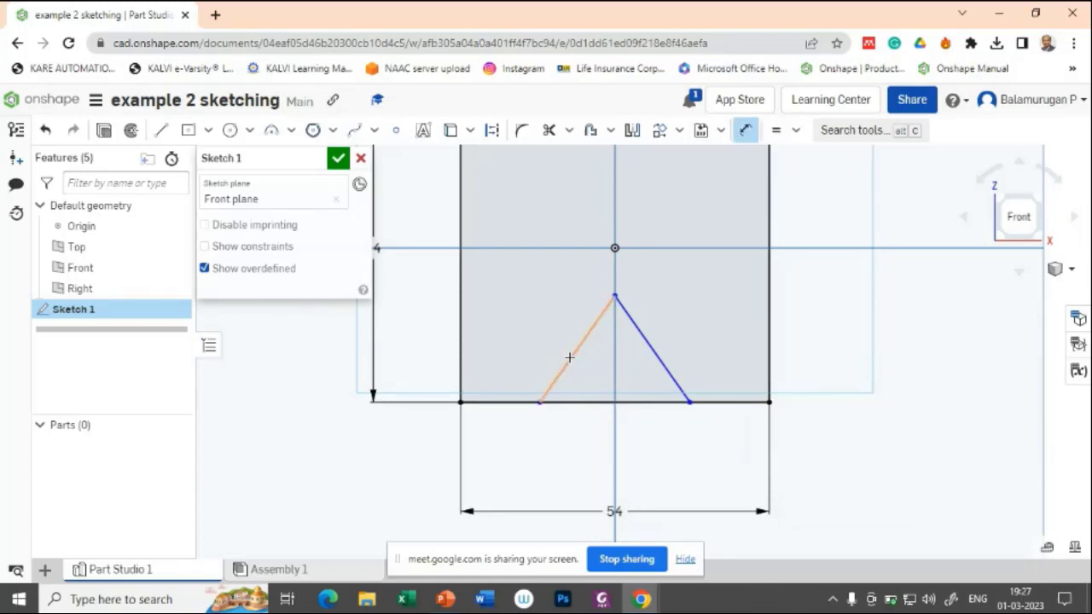
left_click(569, 338)
left_click(570, 327)
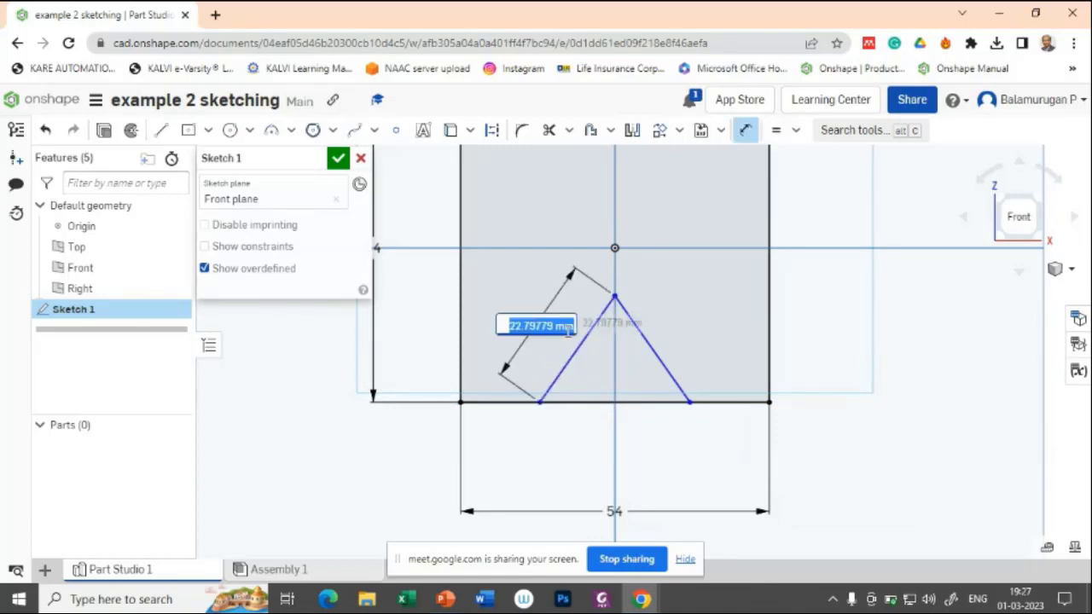
type("24")
key("Return")
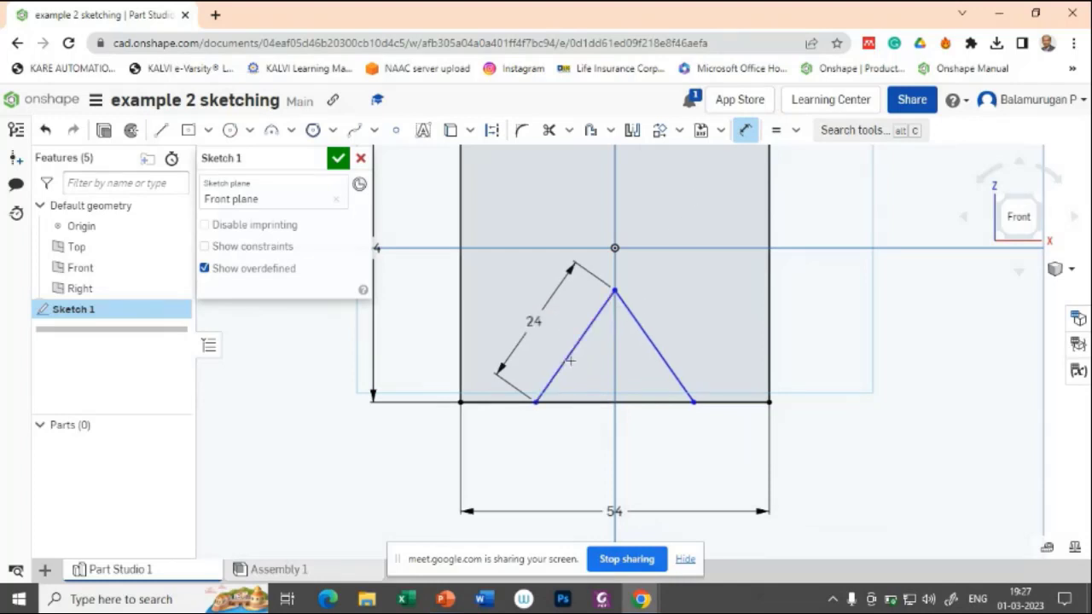
left_click(638, 324)
left_click(583, 401)
left_click(584, 381)
type("60")
key("Return")
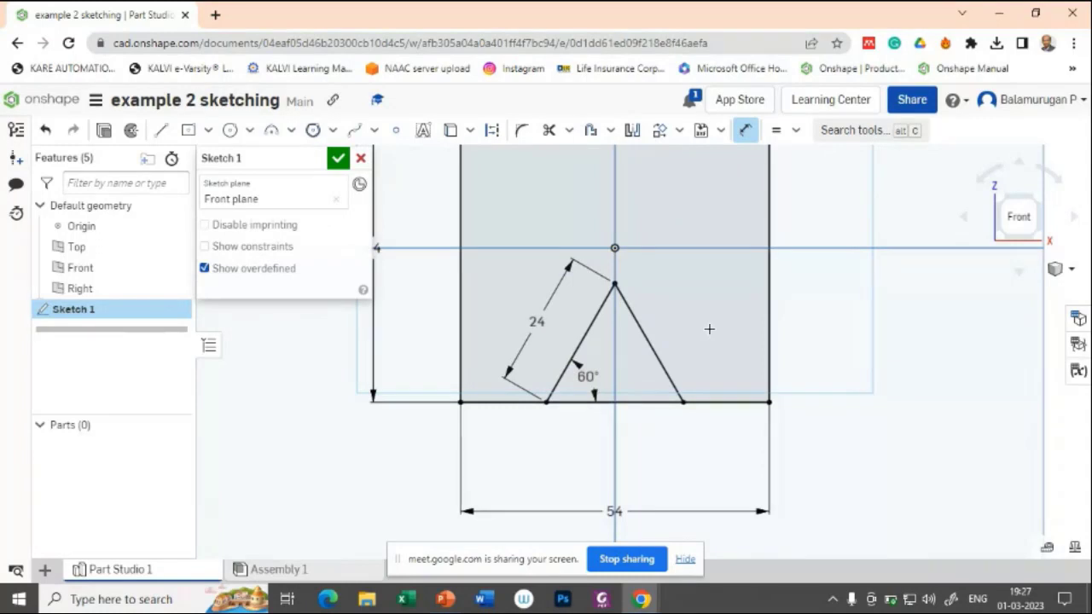
middle_click_drag(700, 331, 680, 460)
Draw a notch's two lines from the left edge to near the centre and make them equal.
key("Escape")
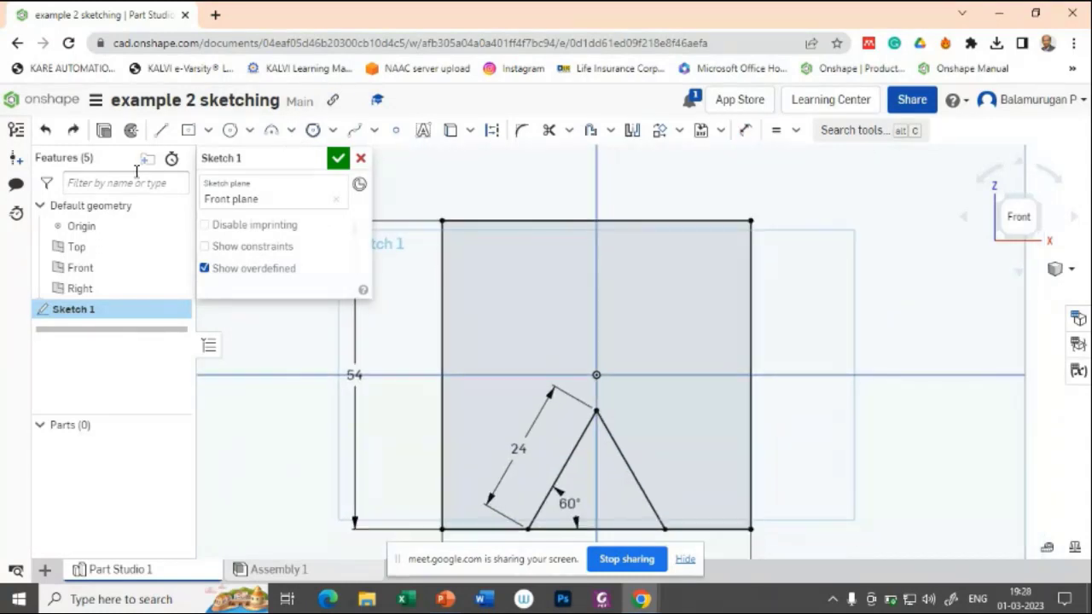
left_click(160, 131)
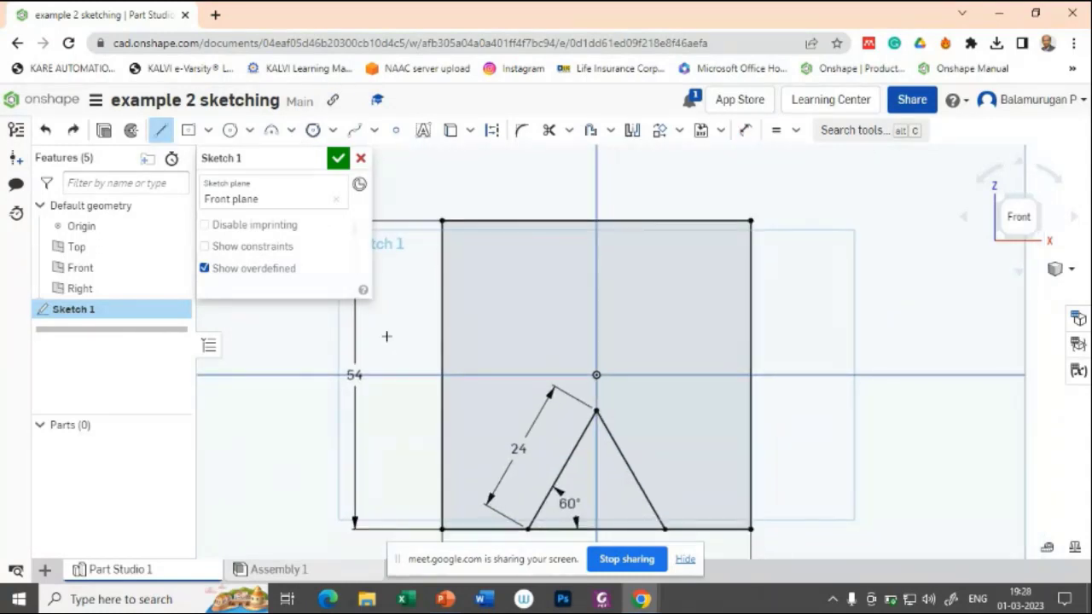
left_click(442, 305)
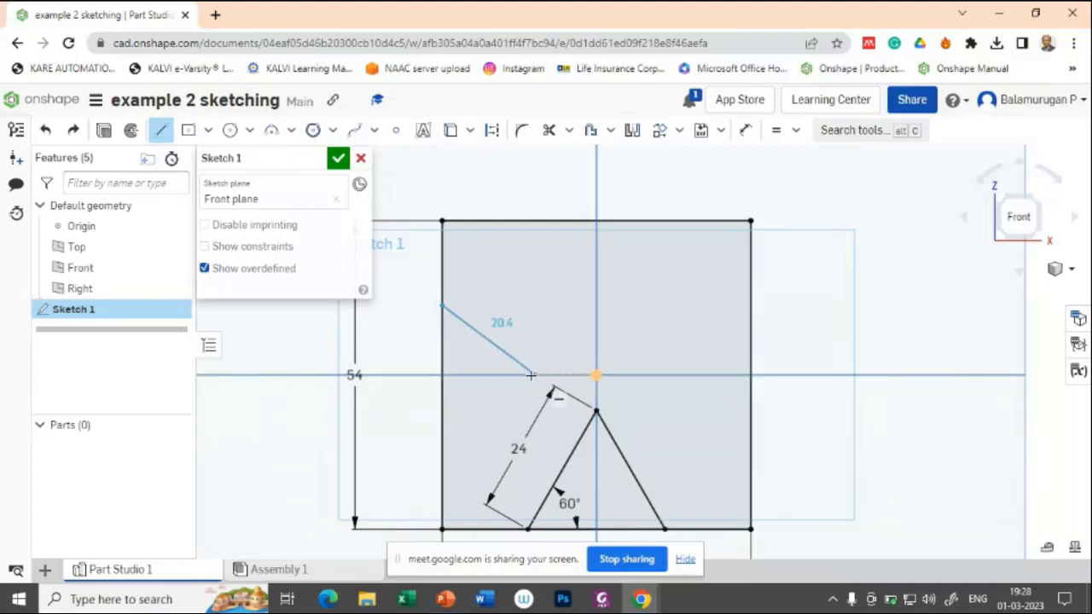
left_click(531, 374)
left_click(442, 430)
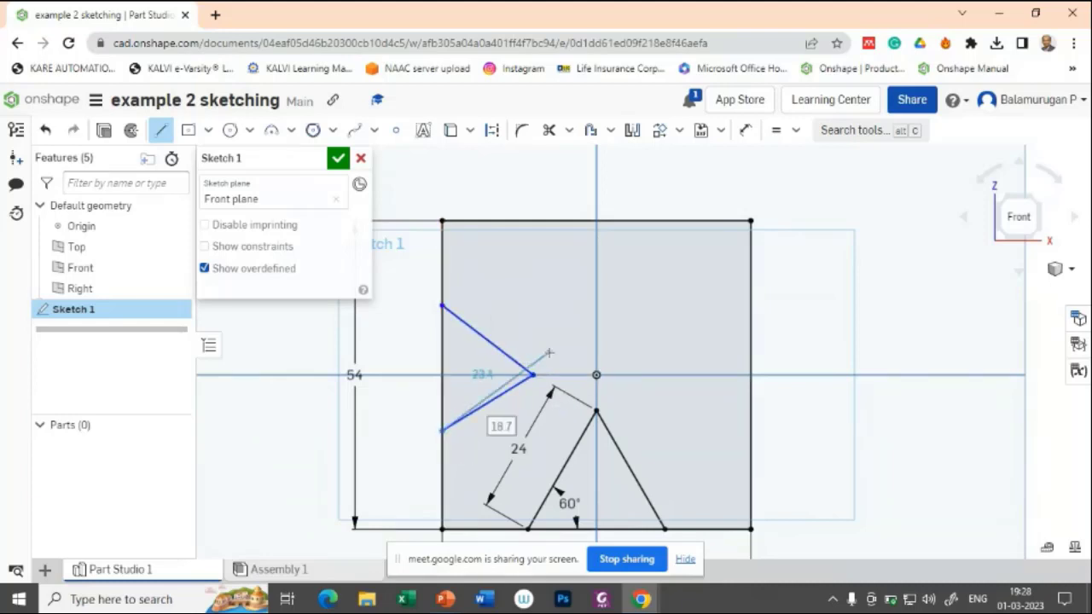
key("Escape")
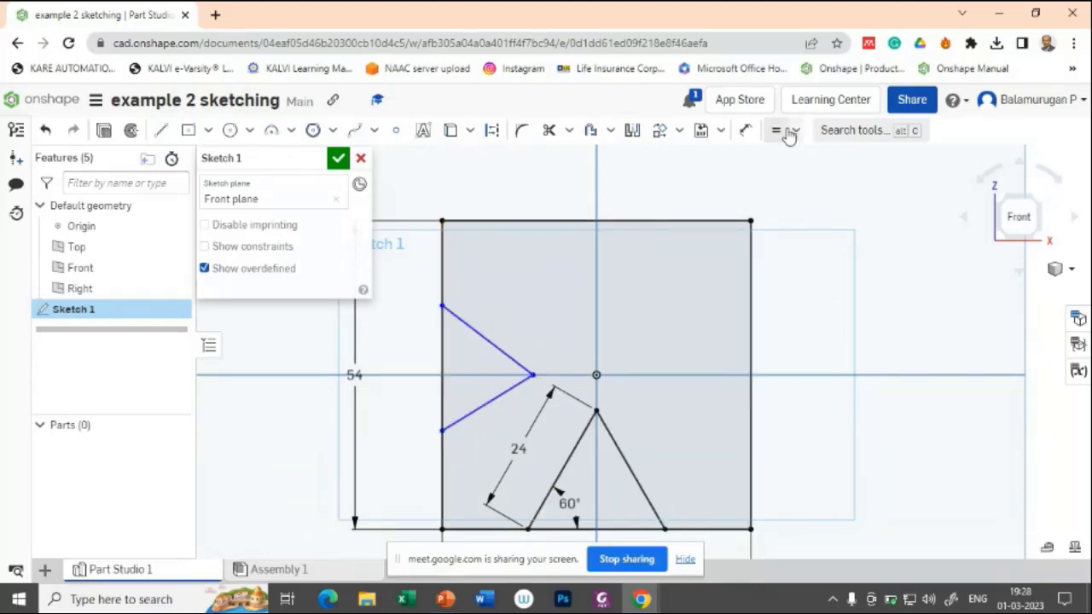
left_click(777, 130)
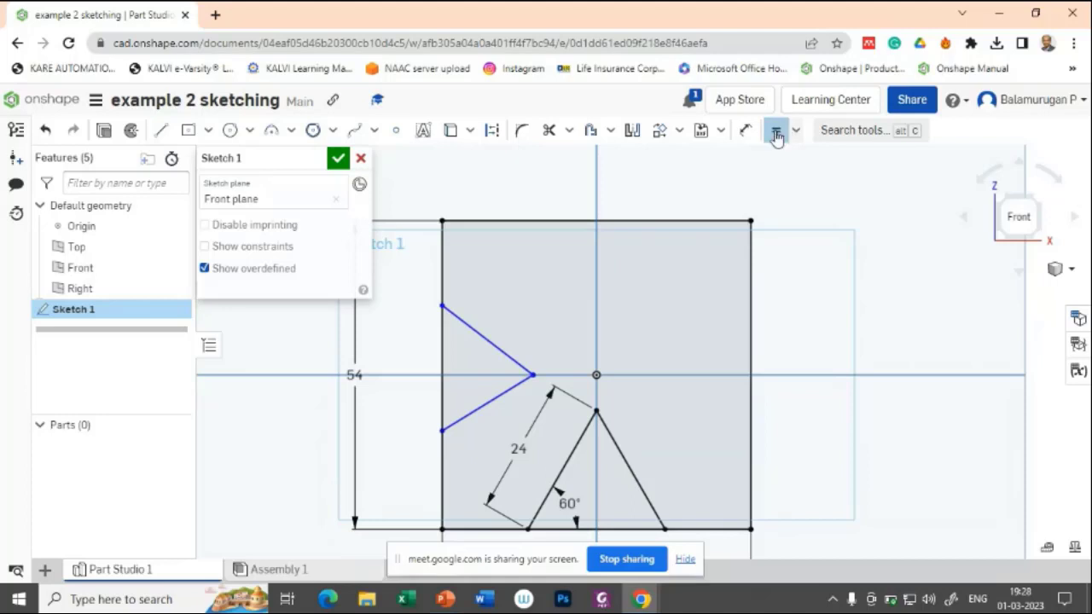
left_click(492, 350)
left_click(495, 397)
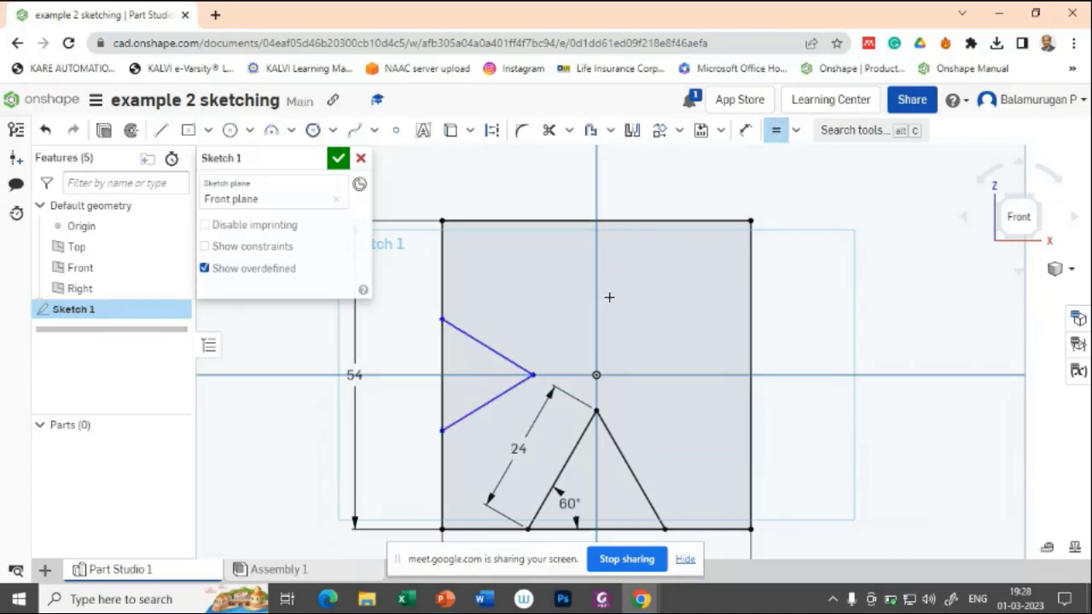
Dimension the upper notch line to 24 mm and 60° from the left edge.
left_click(744, 130)
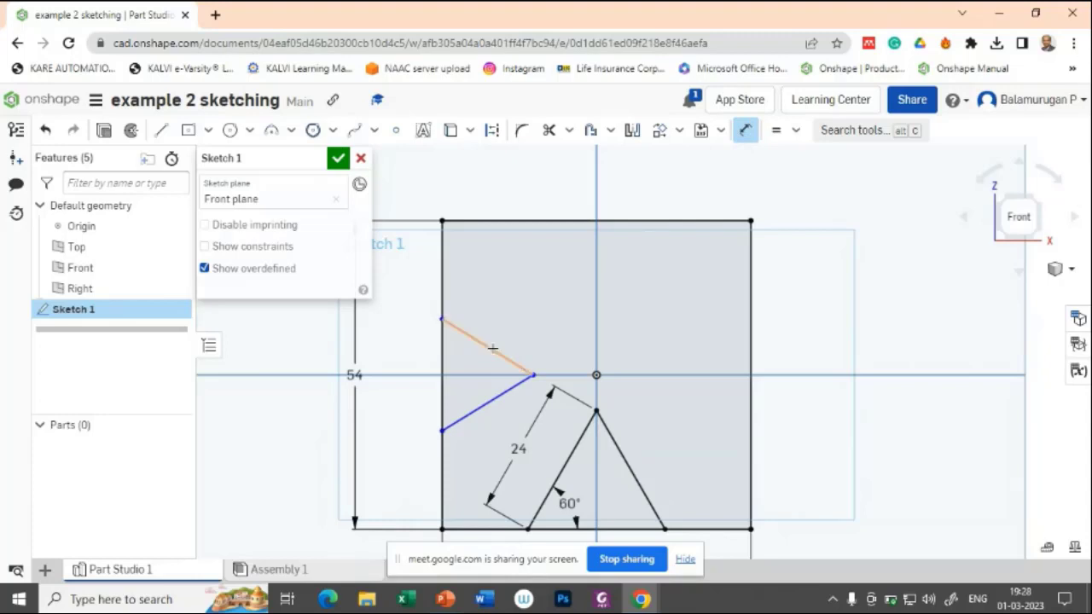
left_click(503, 344)
left_click(525, 316)
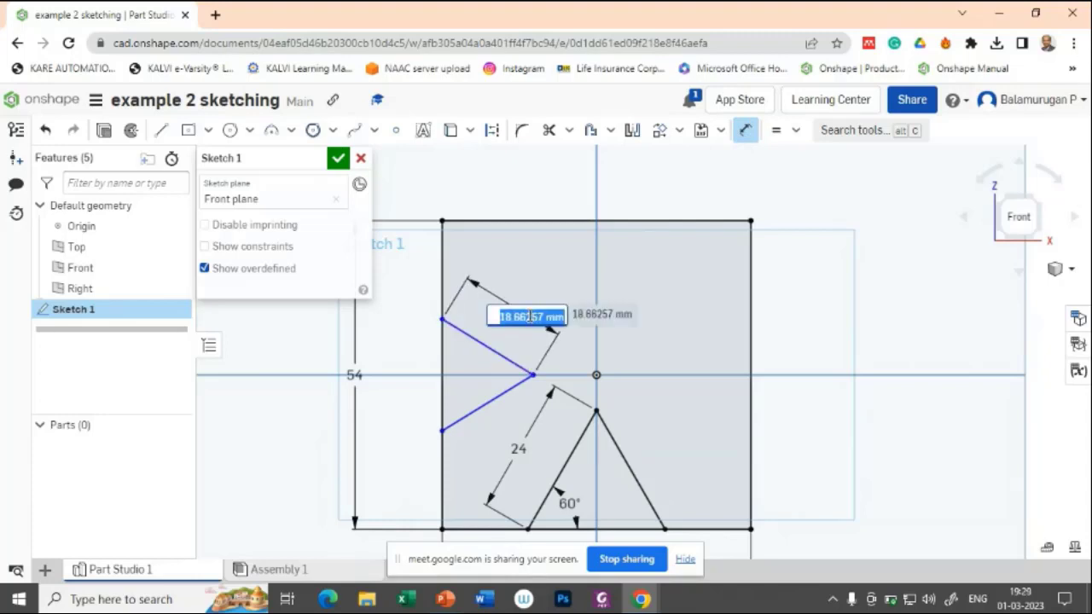
type("424")
key("Return")
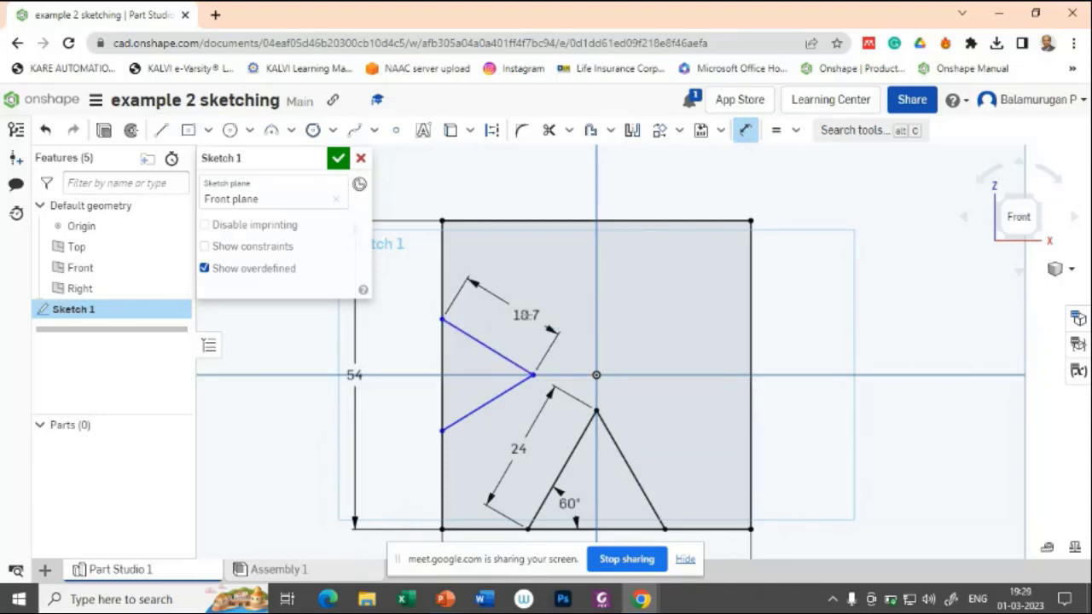
left_click(440, 336)
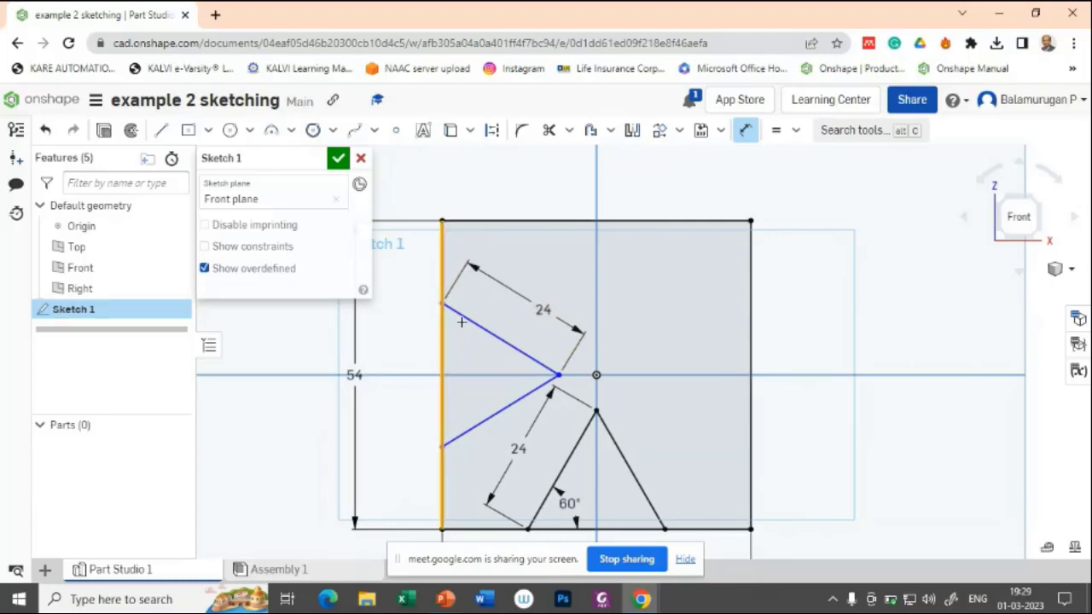
left_click(459, 314)
left_click(465, 342)
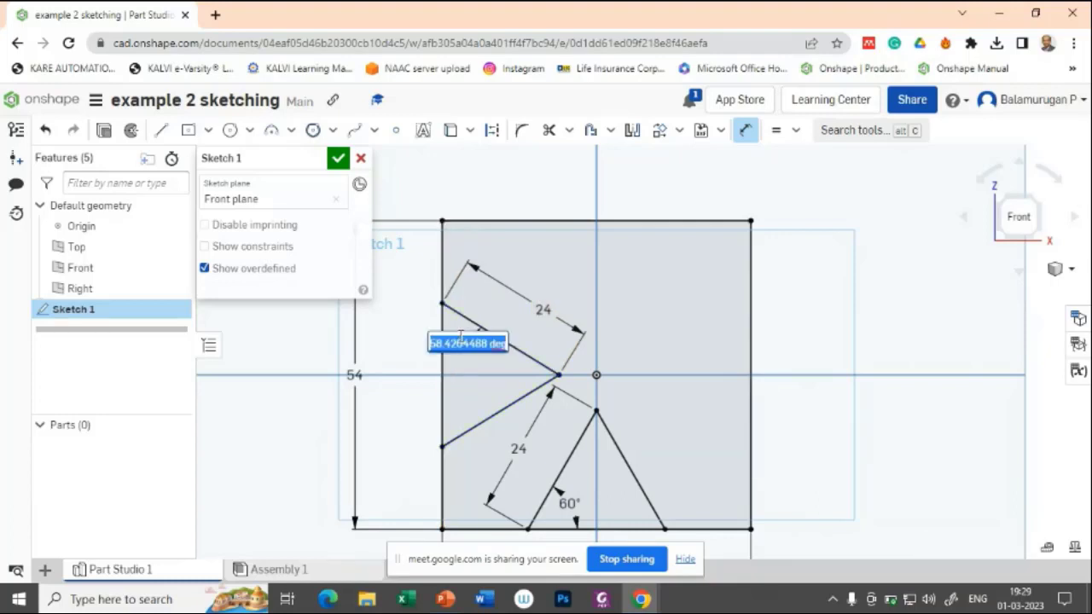
type("60")
key("Return")
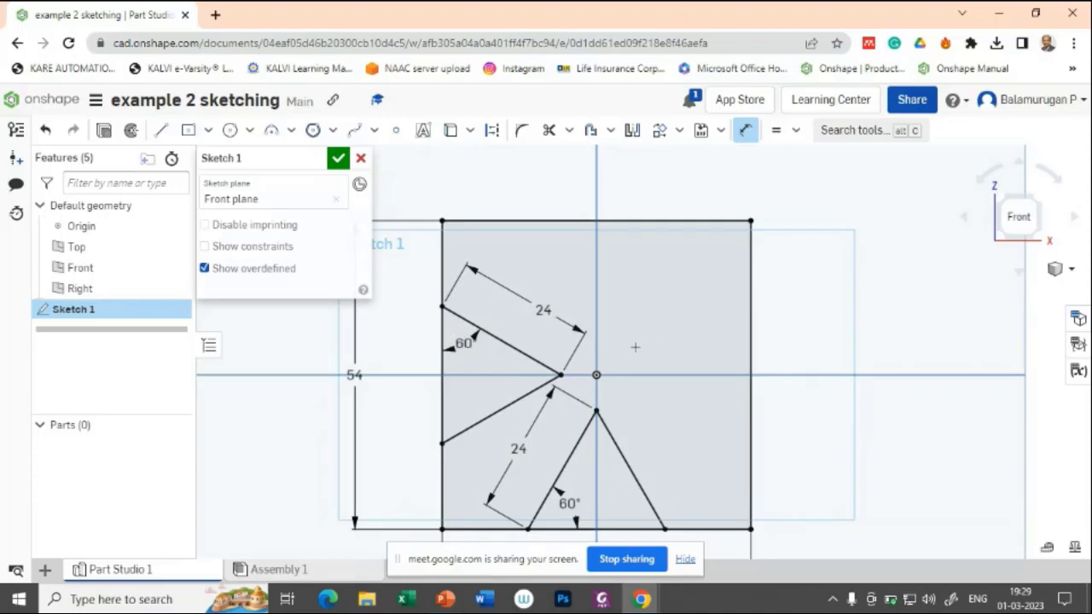
key("Escape")
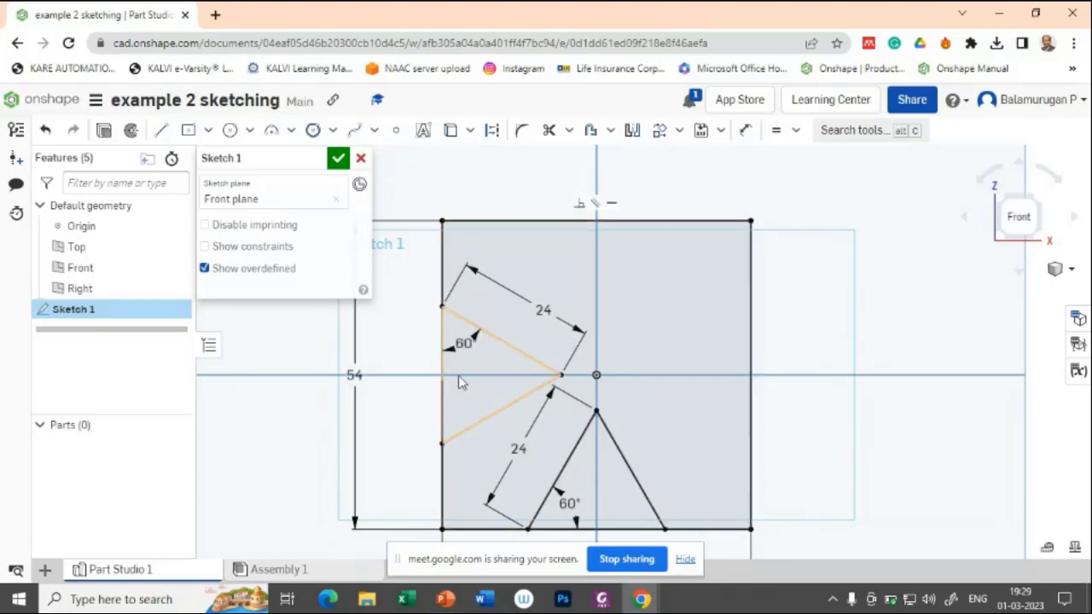
Mirror the bottom notch's two lines across the horizontal axis to the top.
left_click(633, 131)
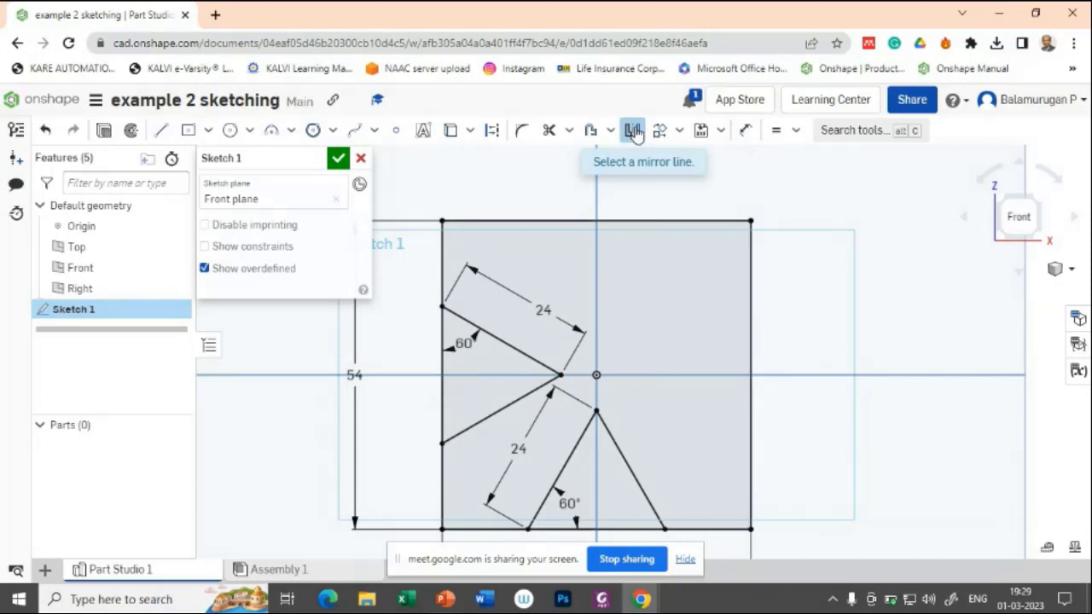
left_click(651, 374)
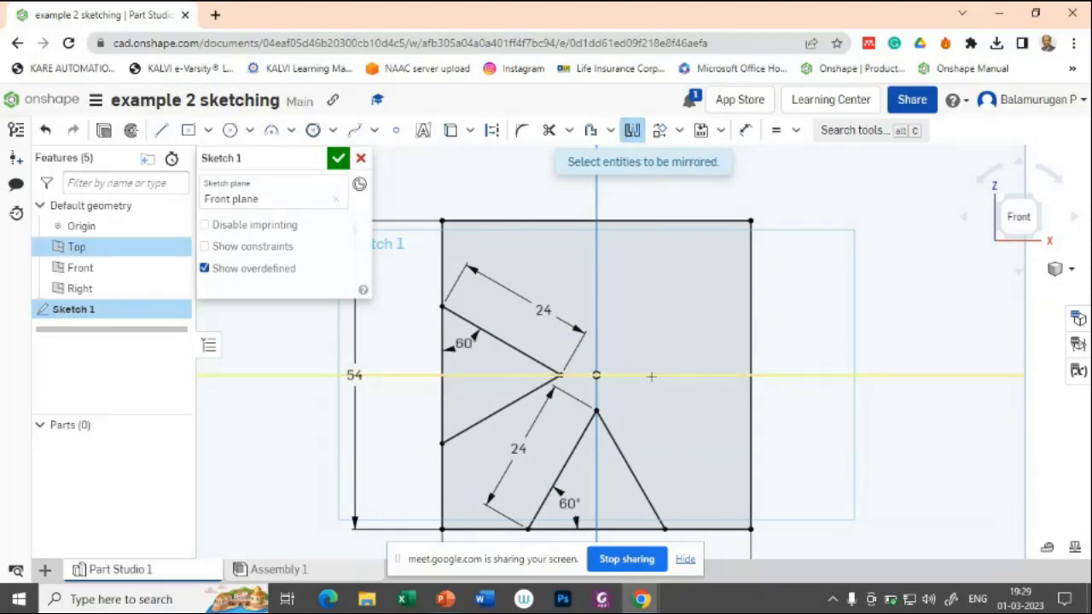
left_click(625, 460)
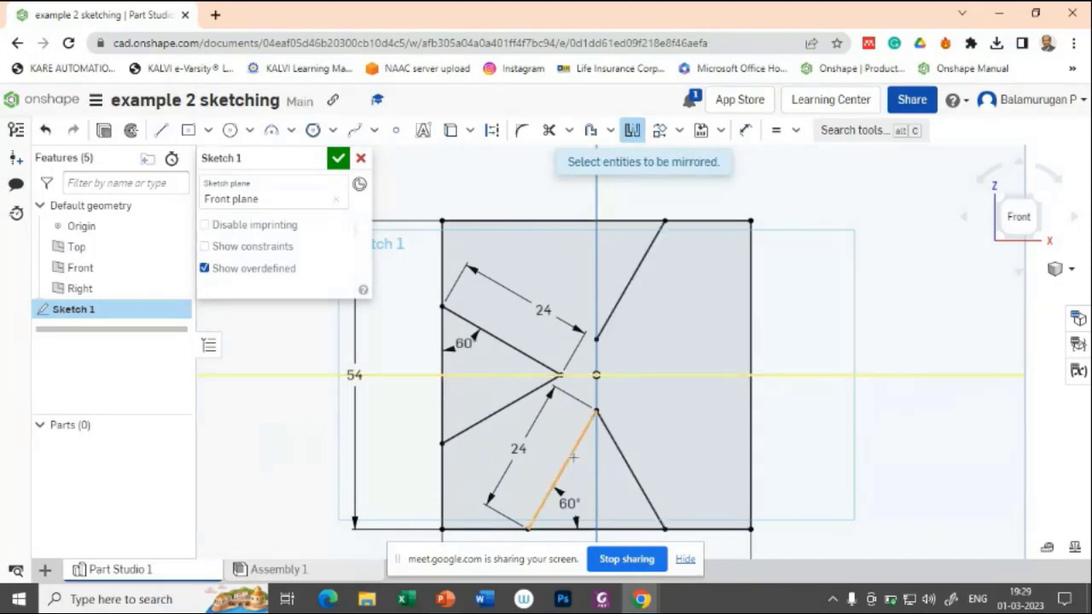
left_click(568, 465)
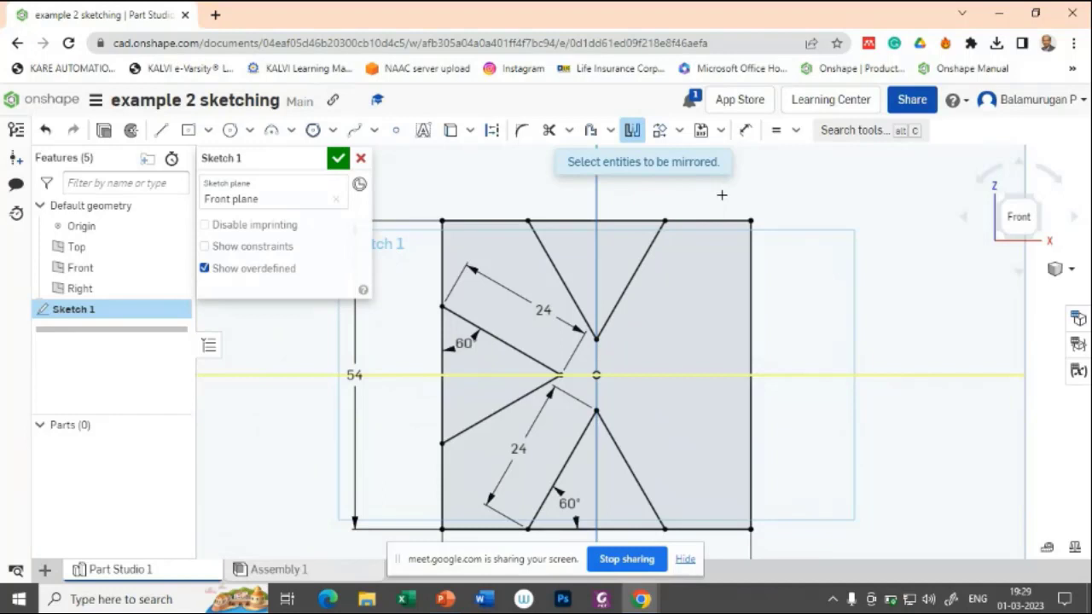
key("Escape")
Mirror the left notch's two lines across the vertical axis to the right.
left_click(632, 130)
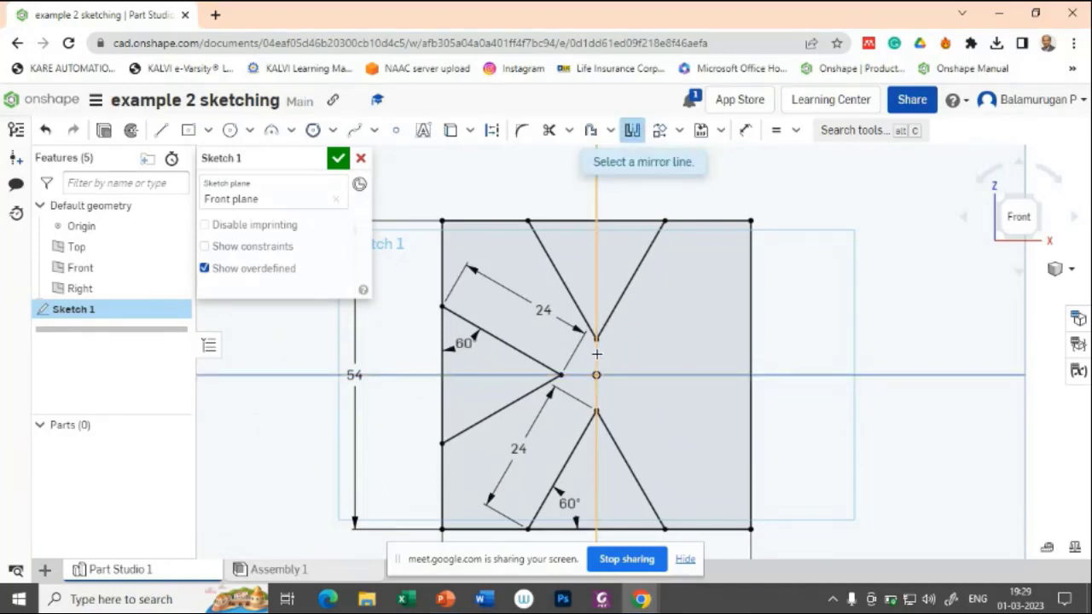
left_click(596, 353)
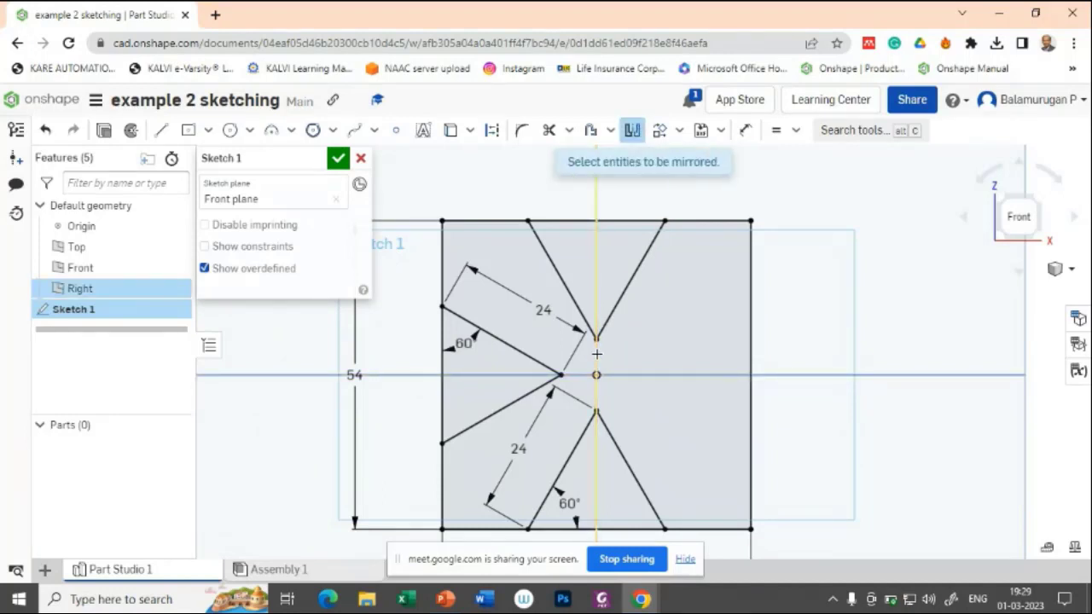
left_click(532, 357)
left_click(523, 398)
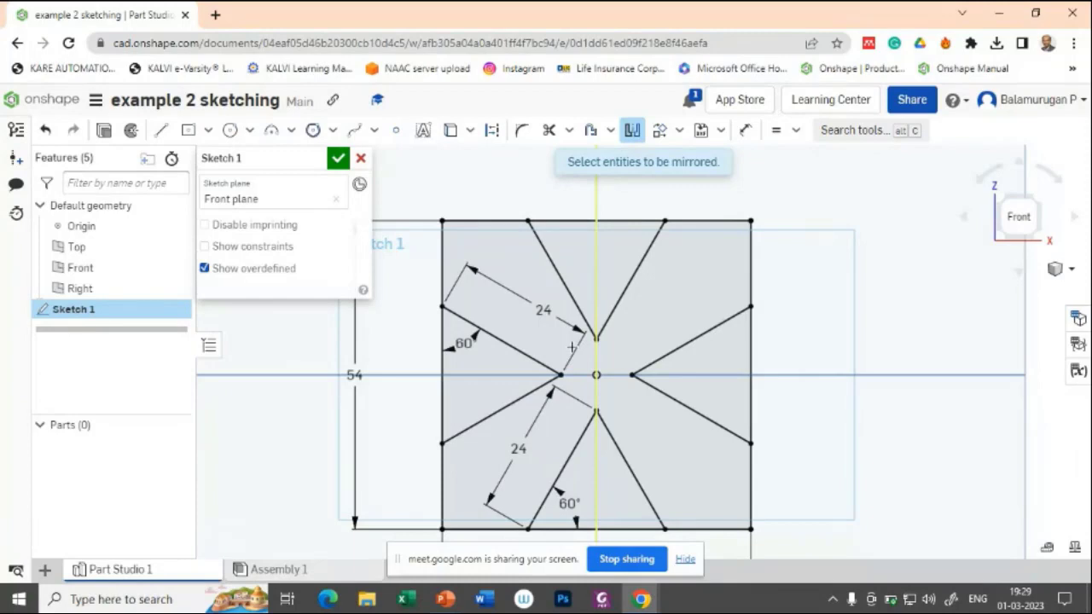
Trim the square's left, right and bottom edge segments lying across the notch openings.
left_click(550, 135)
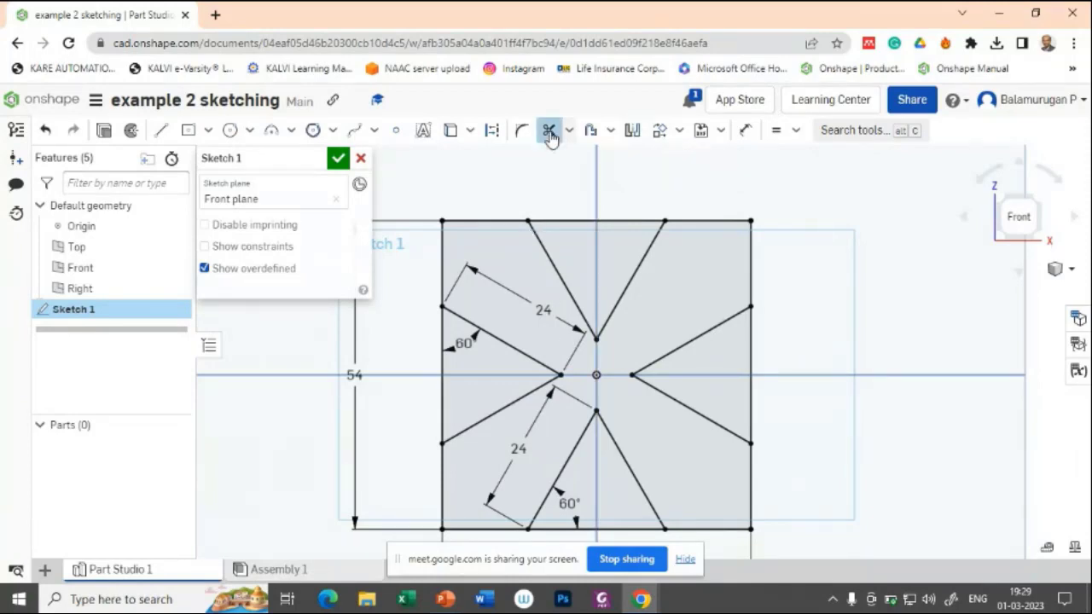
left_click(439, 360)
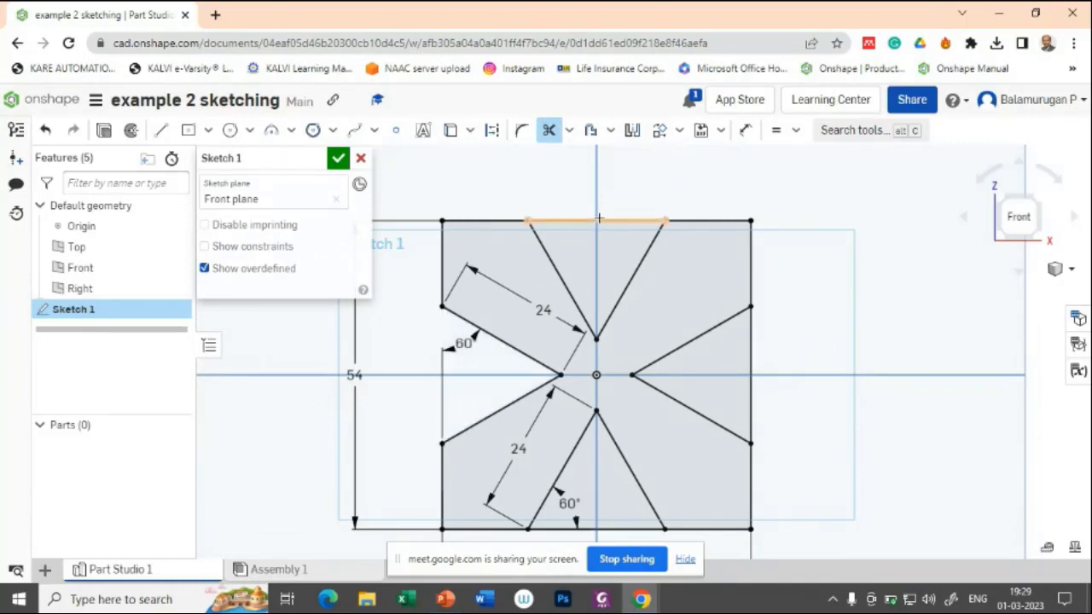
left_click(749, 357)
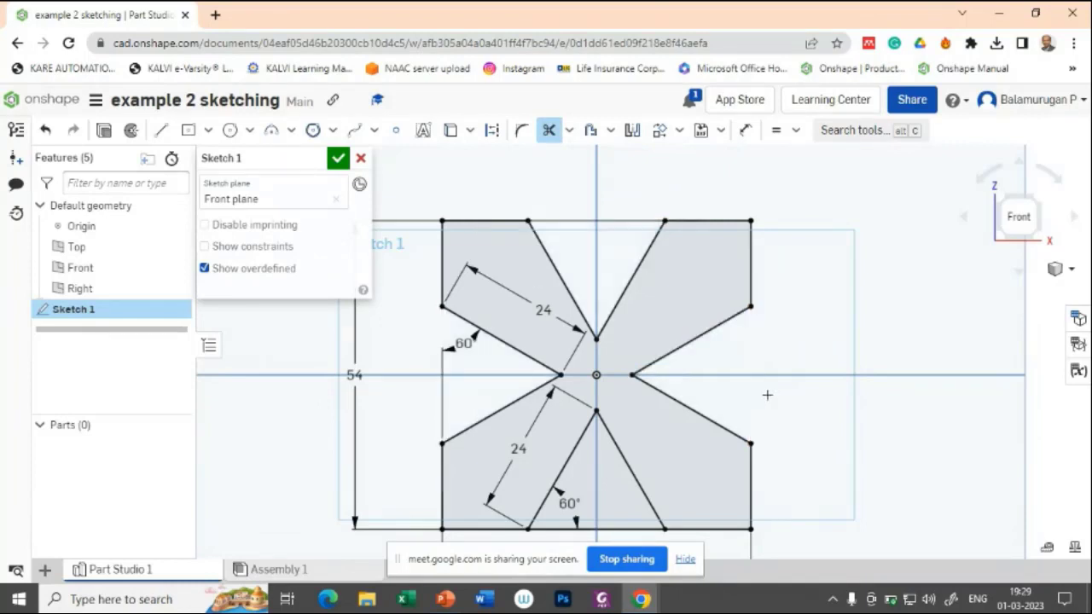
left_click(614, 529)
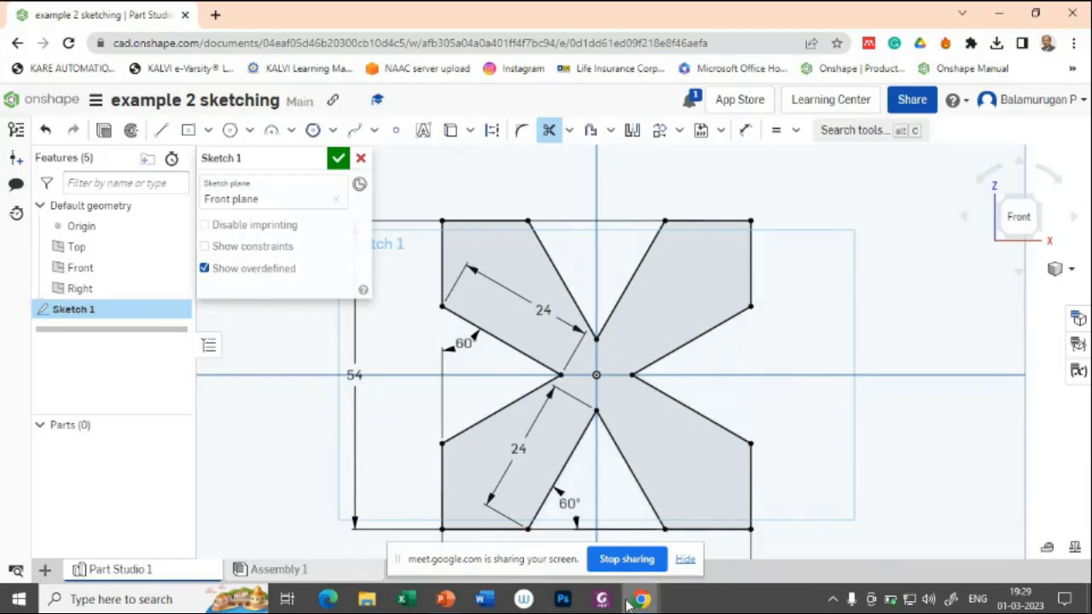
mouse_move(628, 604)
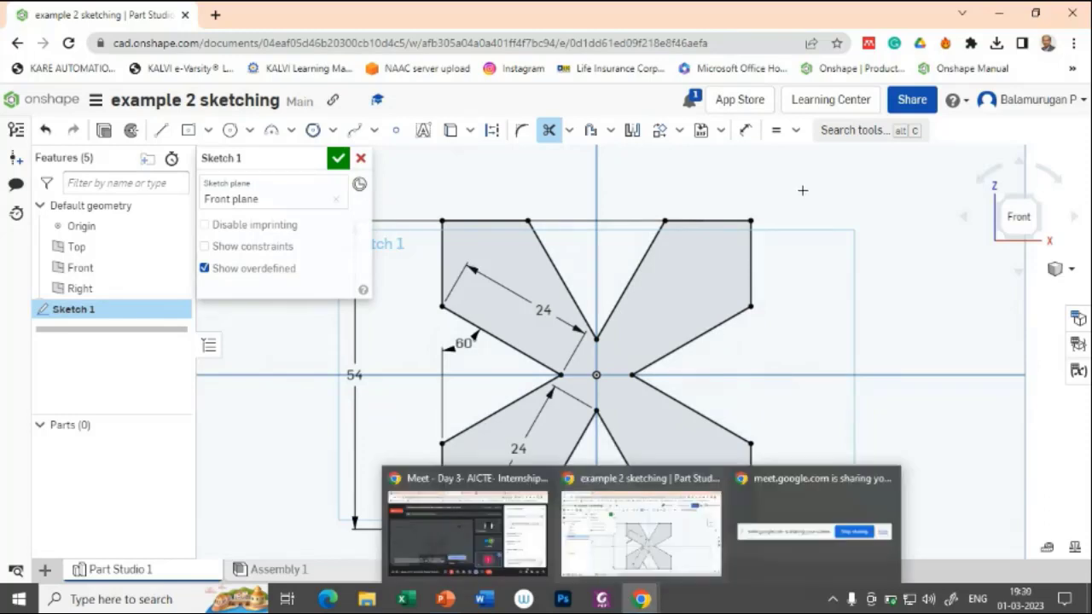